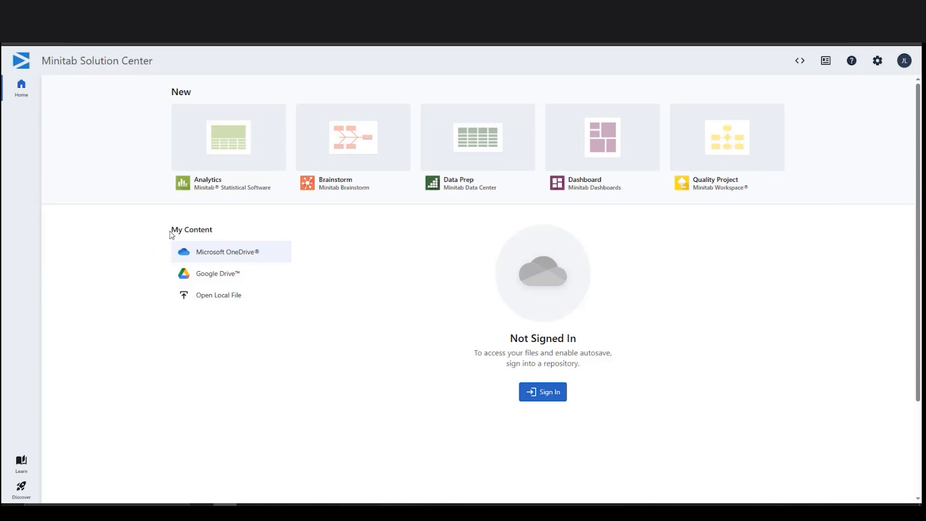
Start a new Analytics project and look through the available Stat, Graph and Predictive Analytics Module commands.
click(246, 145)
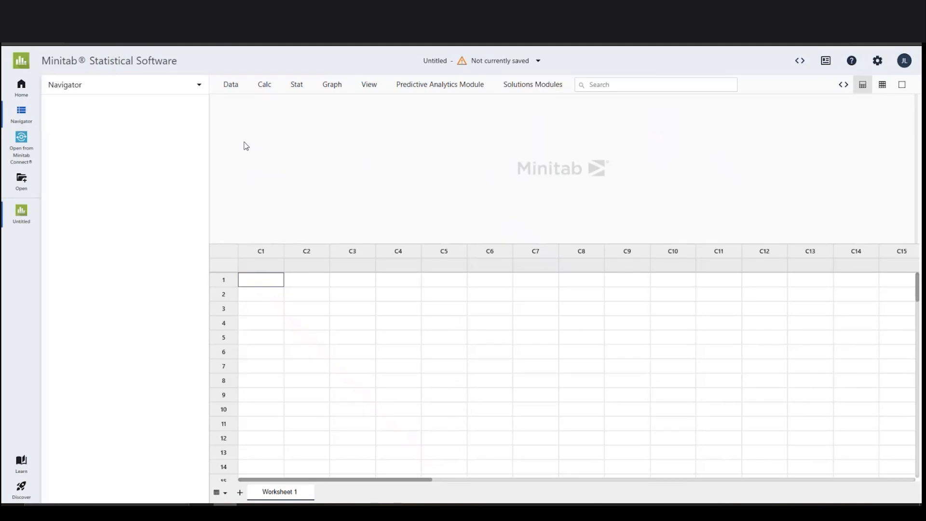
click(298, 89)
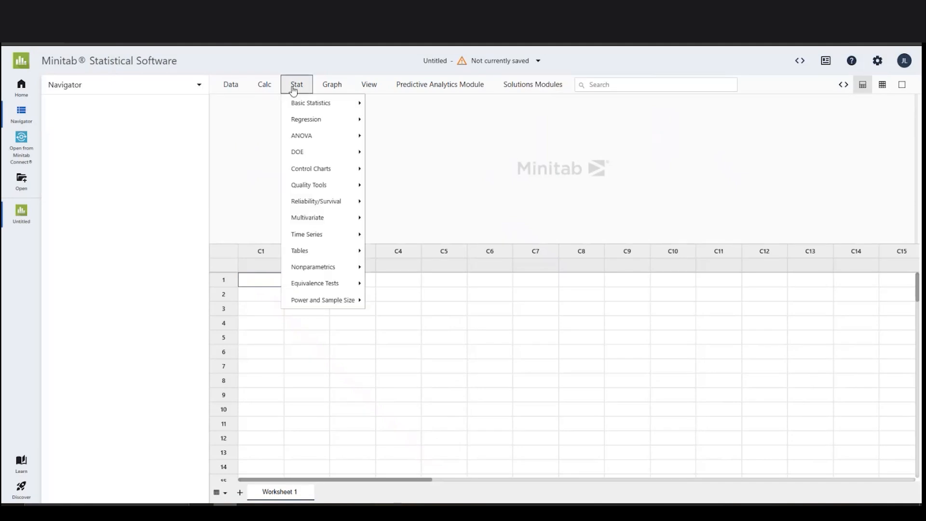
click(337, 89)
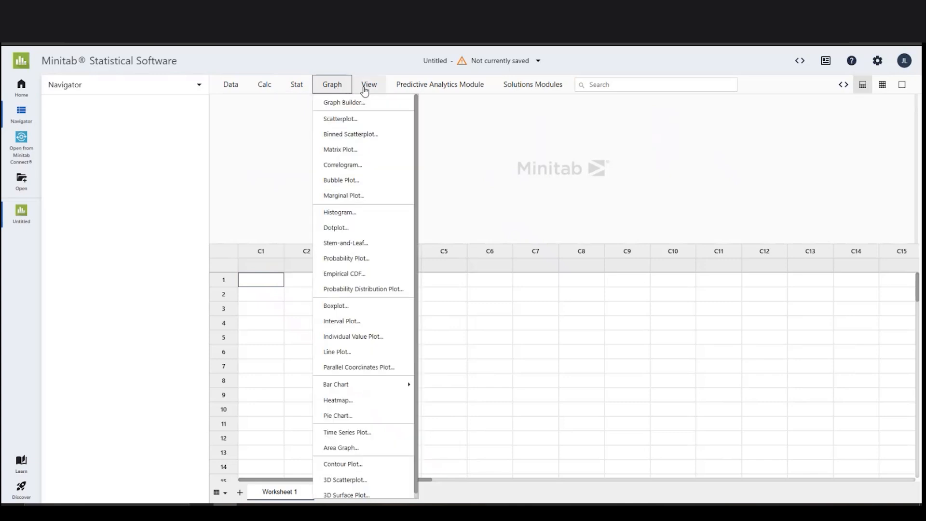
click(409, 88)
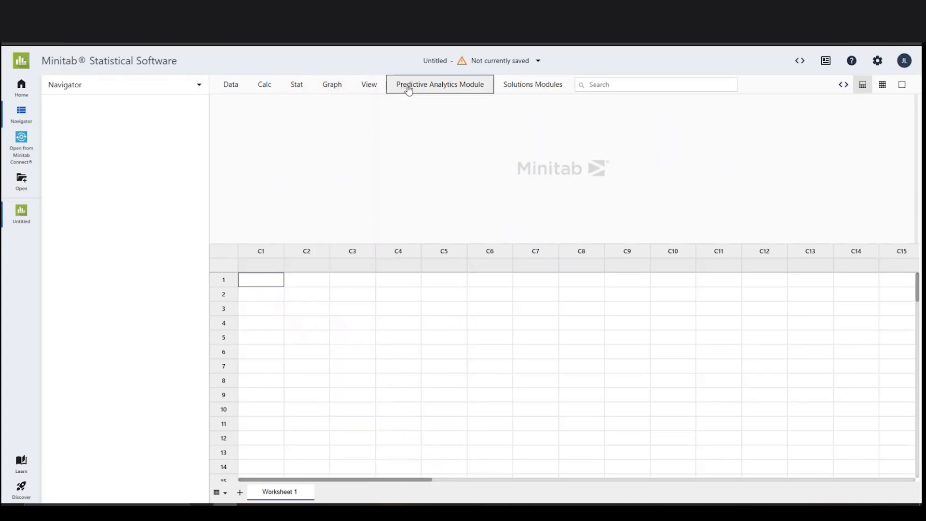
click(410, 88)
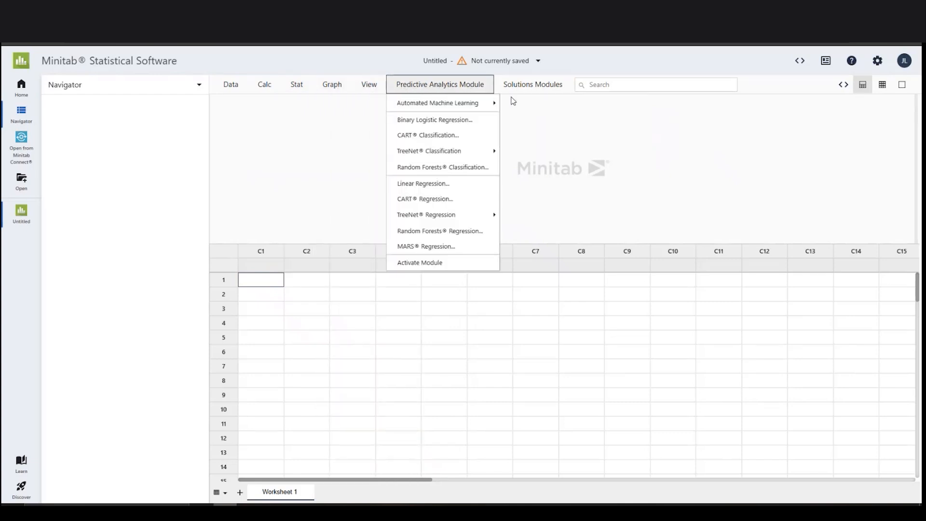
click(605, 160)
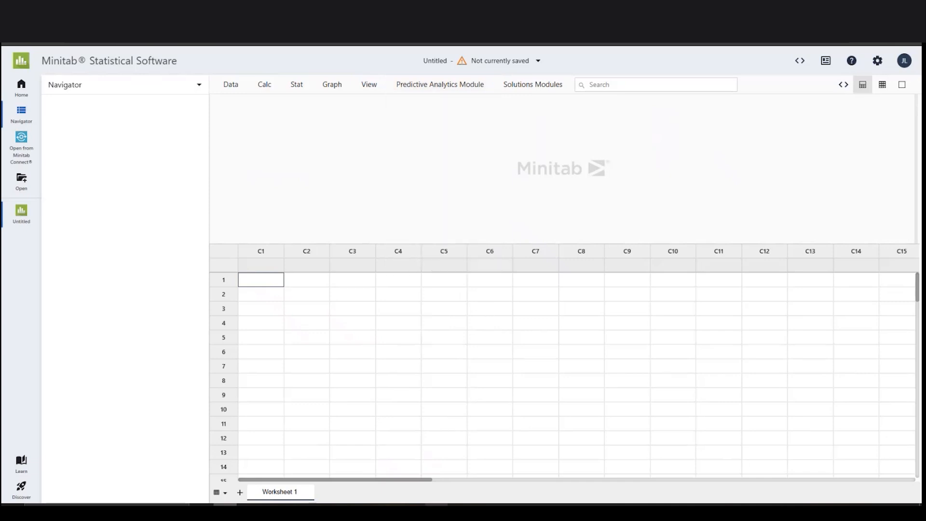
Switch to the desktop Minitab app to view Pretzel_Project.mpx, and return to the web version.
click(436, 512)
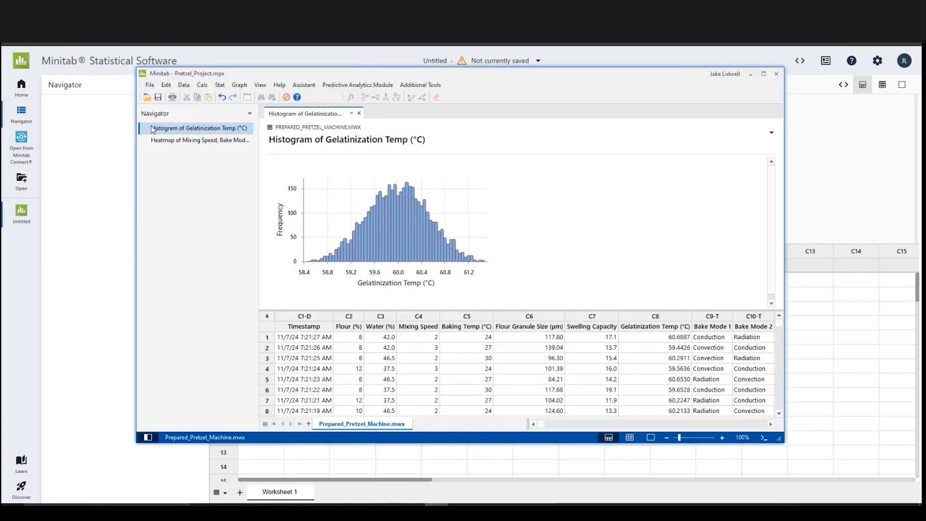
click(115, 214)
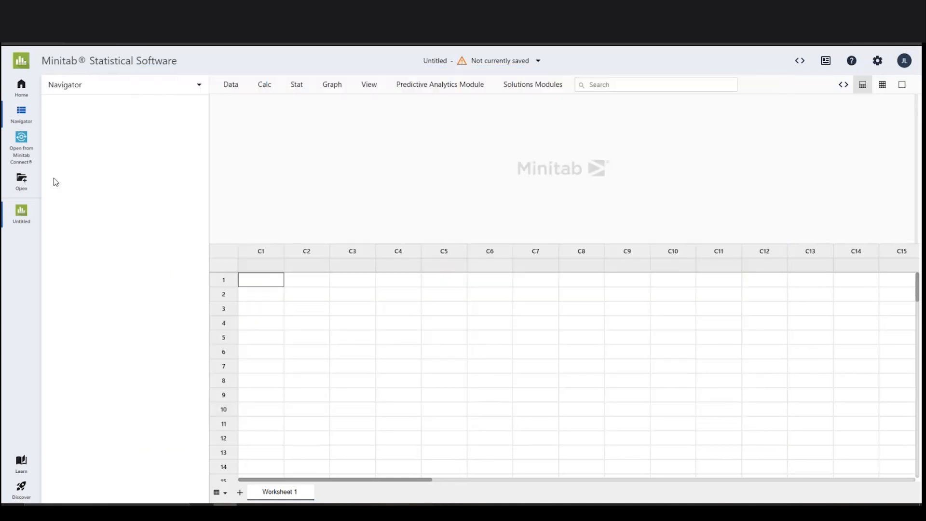
Open the local project file Pretzel_Project and enlarge the output area to show the whole gelatinization temperature histogram.
click(22, 185)
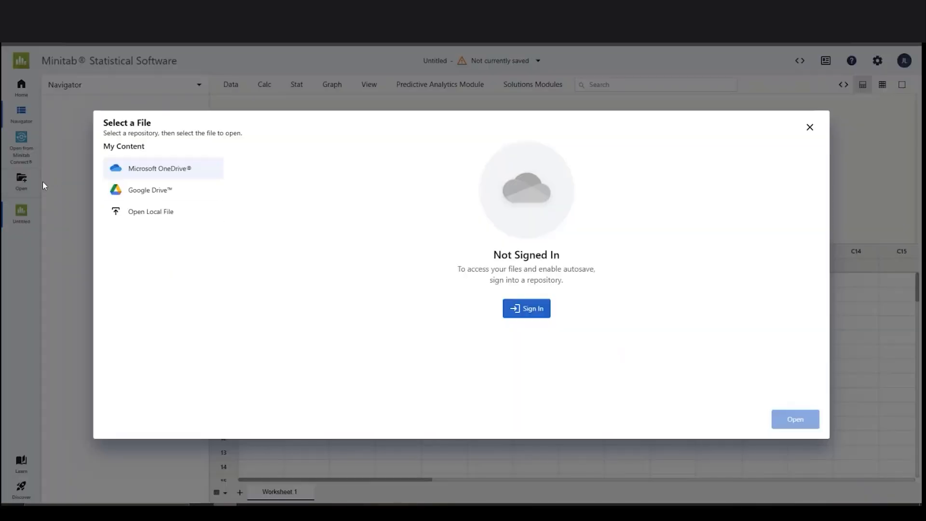
click(132, 215)
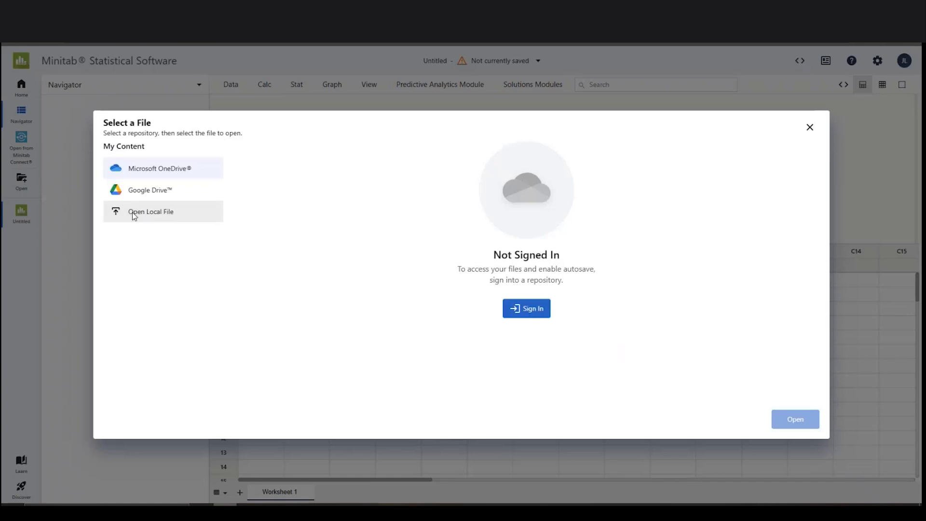
click(176, 82)
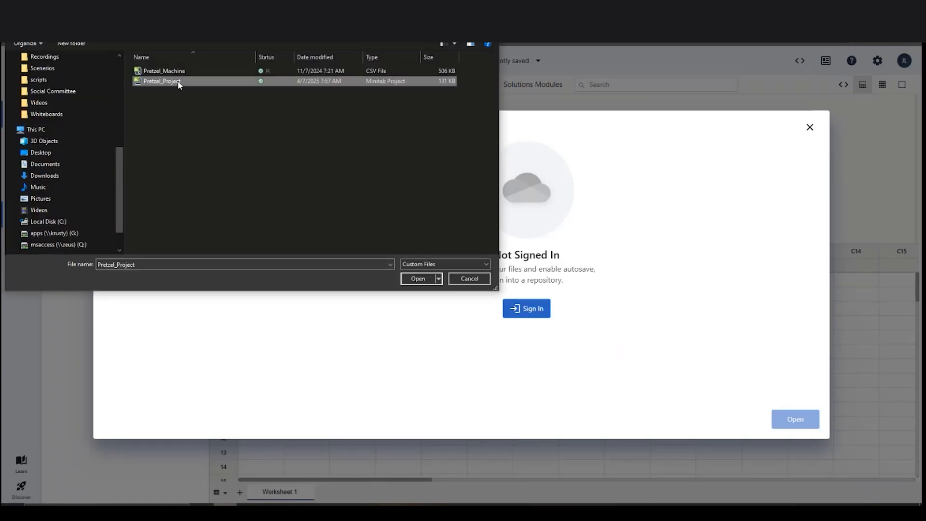
click(409, 279)
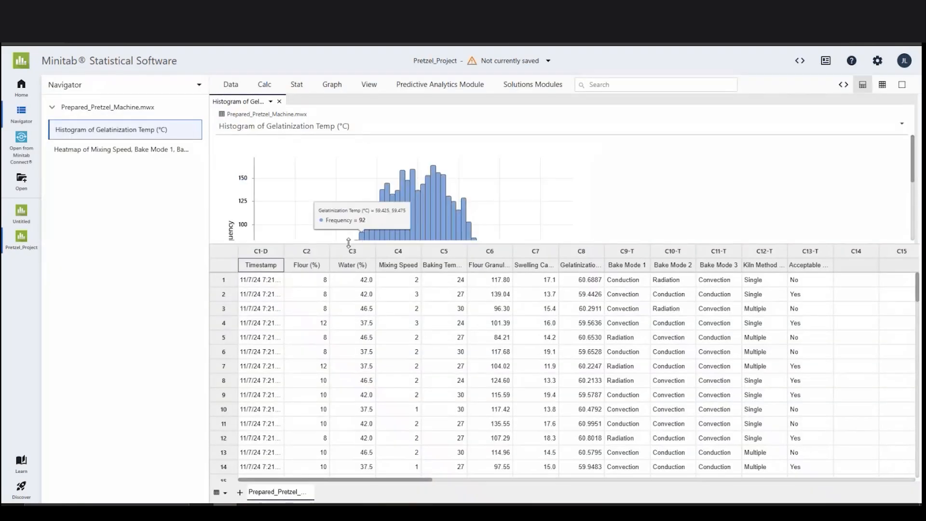
drag(349, 242, 351, 363)
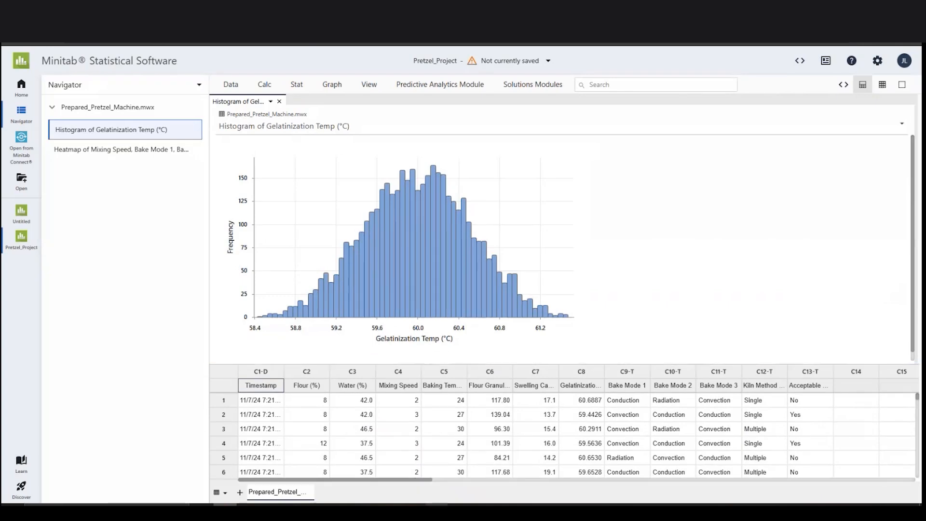
Bring up the desktop Minitab app to compare its Pretzel_Project histogram with the web version, and minimize it.
click(436, 512)
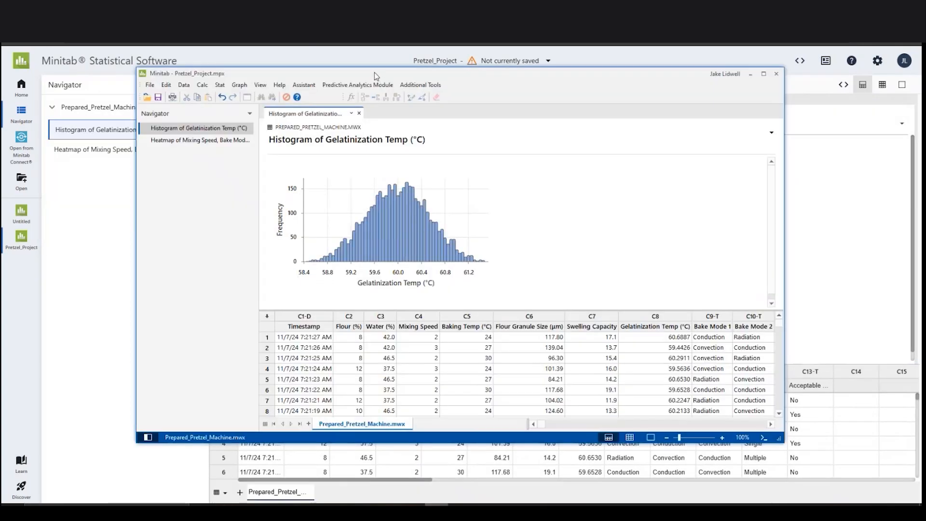
mouse_move(375, 72)
mouse_down()
mouse_move(513, 73)
mouse_move(685, 98)
mouse_move(627, 75)
mouse_move(373, 81)
mouse_up()
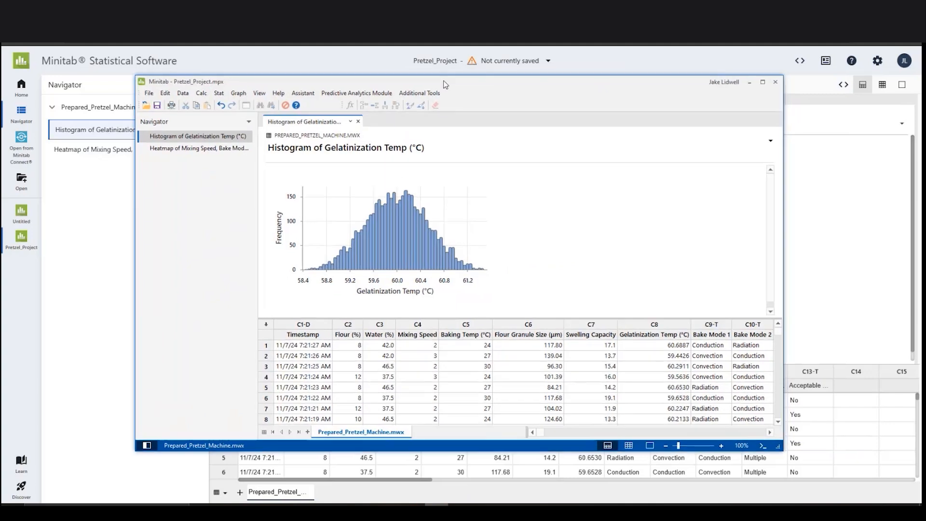
click(750, 83)
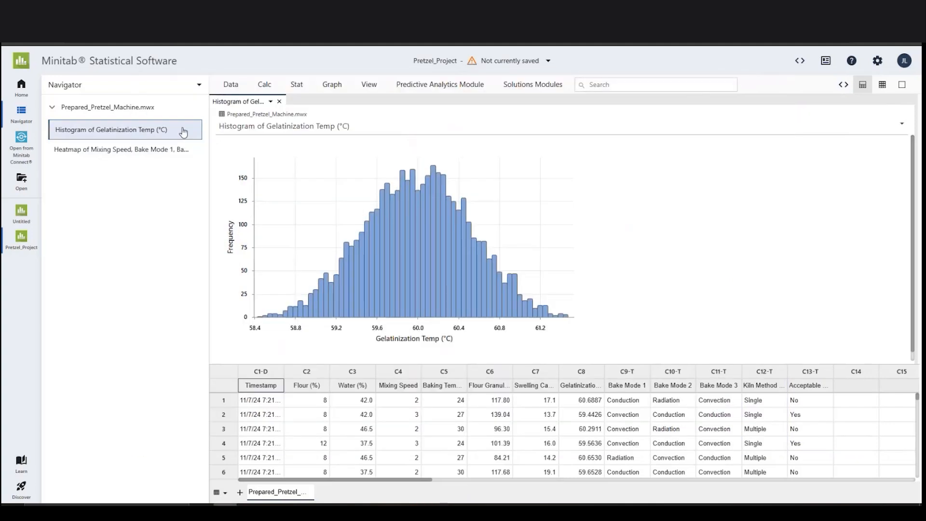
Close the Pretzel_Project and Untitled projects without saving their changes.
click(35, 235)
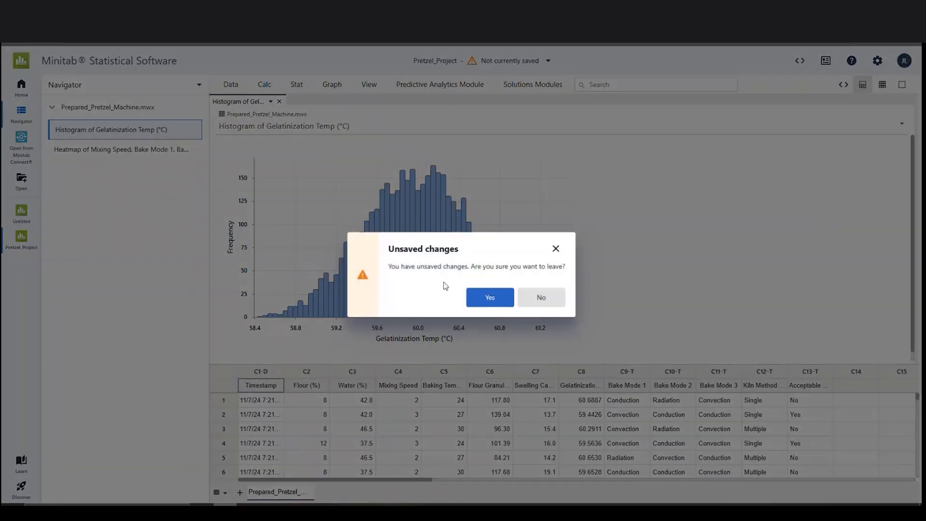
click(472, 296)
click(33, 207)
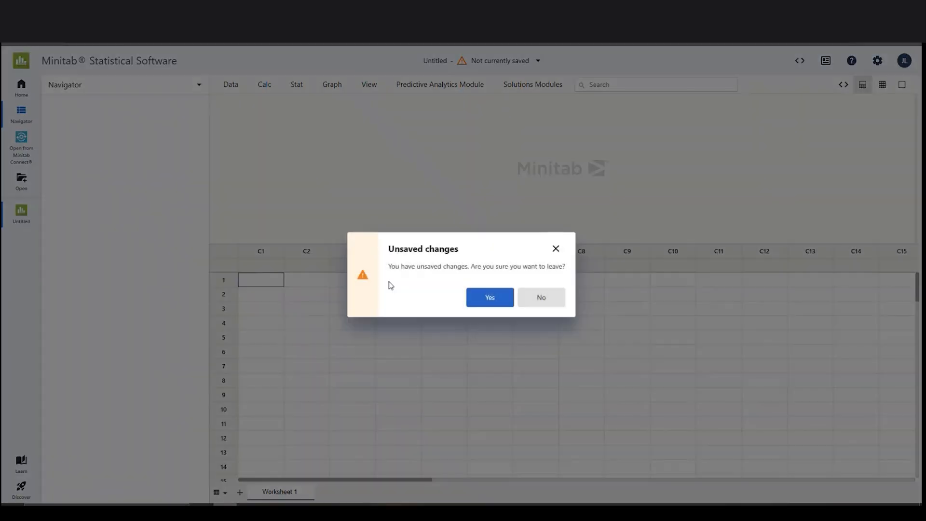
click(475, 298)
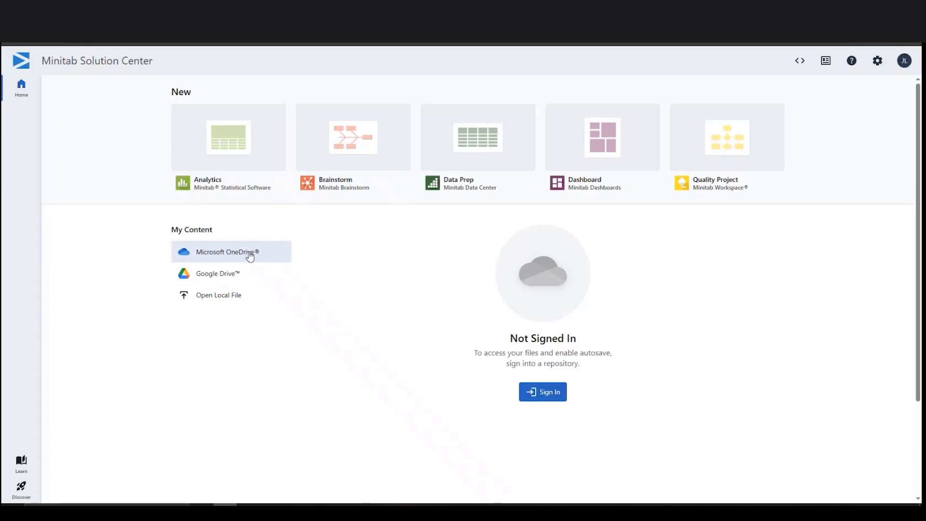
Look at the Google Drive repository option, and sign in to the Microsoft OneDrive repository.
click(262, 273)
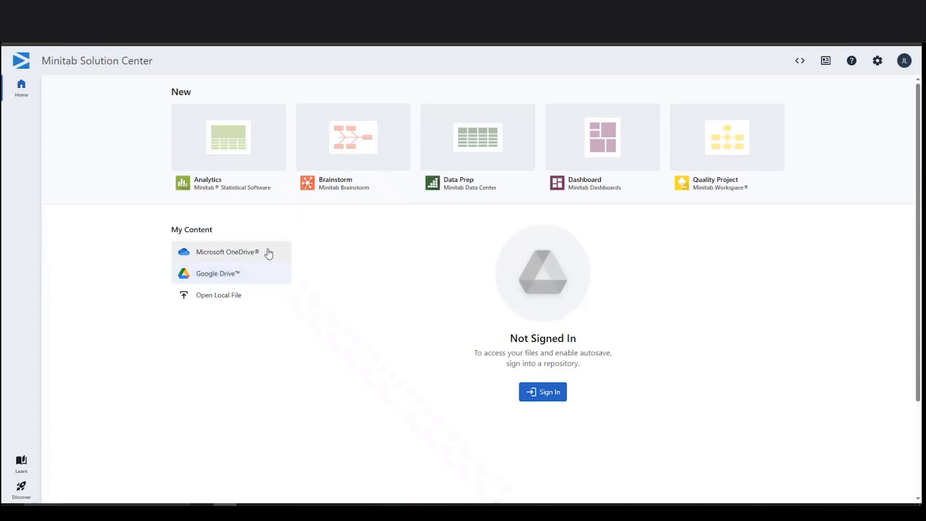
click(269, 254)
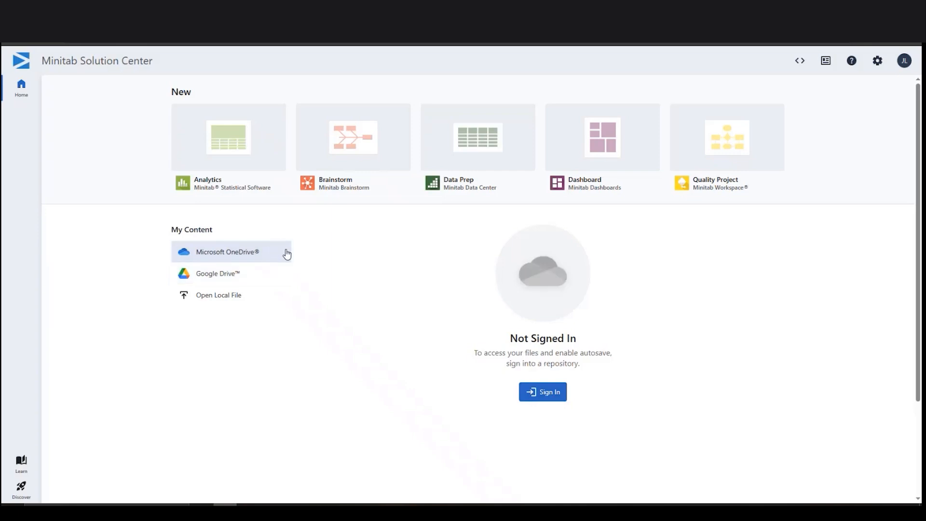
click(541, 392)
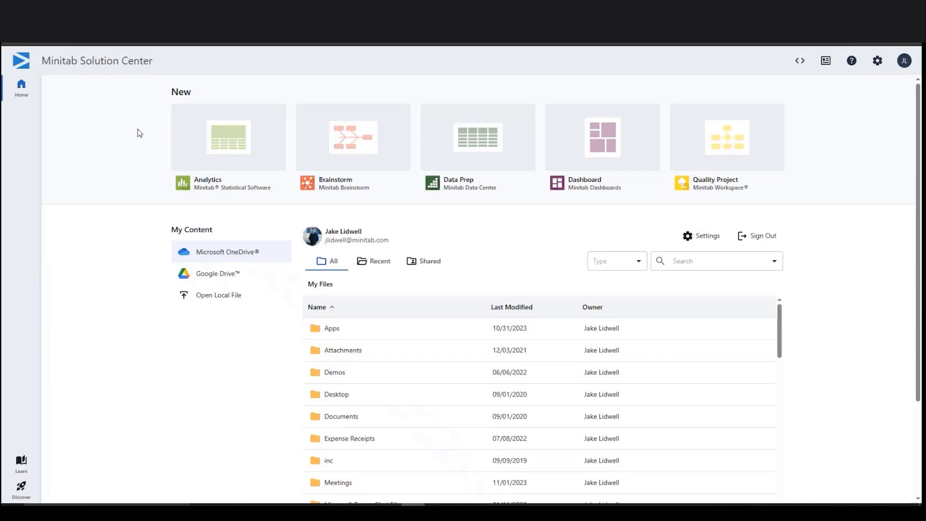
Review the OneDrive save settings and the Recent and Shared file lists, and return to the list of all files.
click(708, 241)
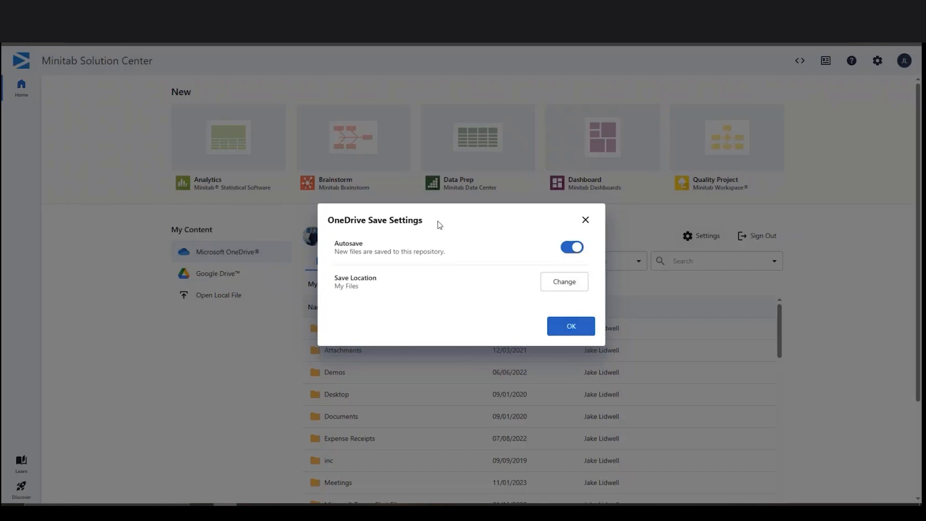
click(585, 219)
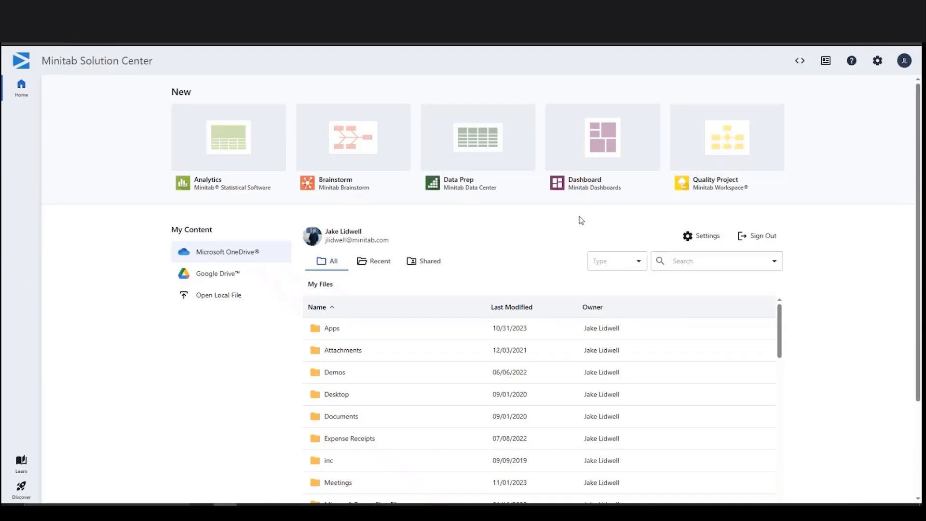
click(377, 263)
click(416, 261)
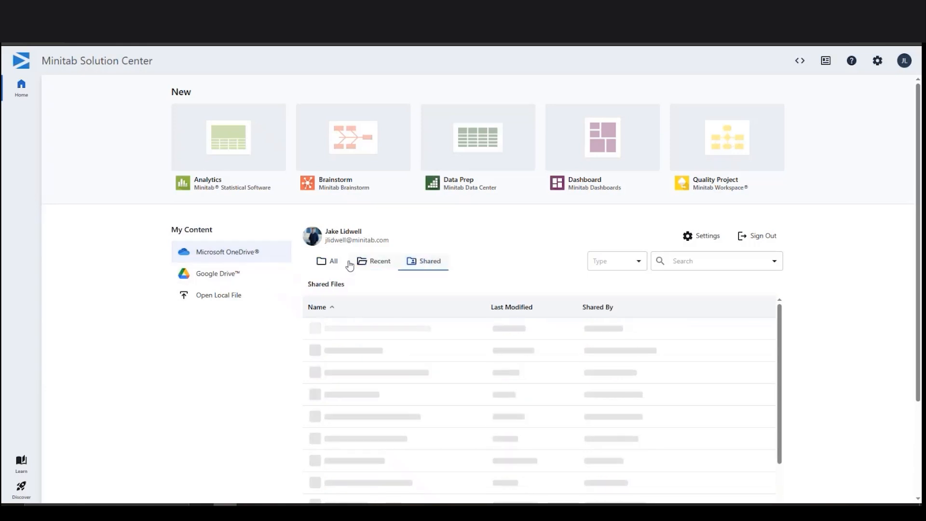
click(331, 261)
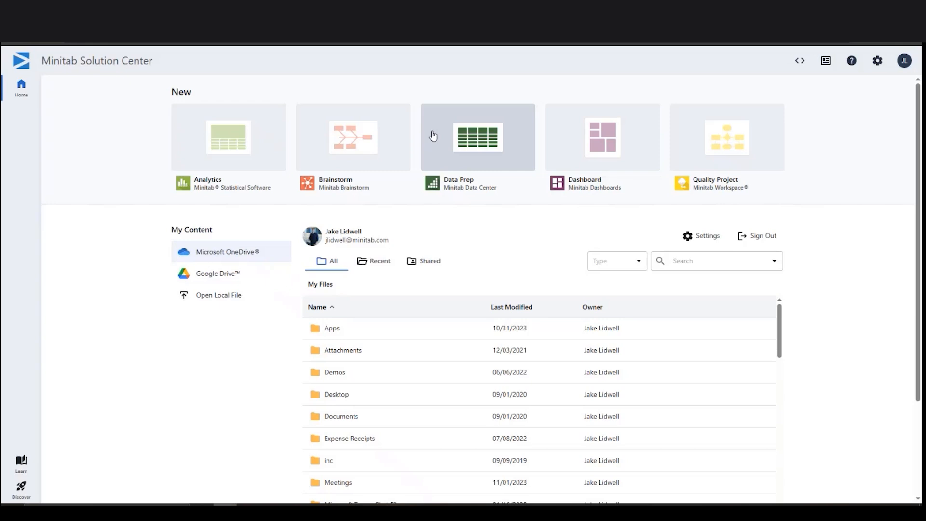
Start a new Data Prep session and add the local data file Pretzel_Machine.csv.
click(433, 137)
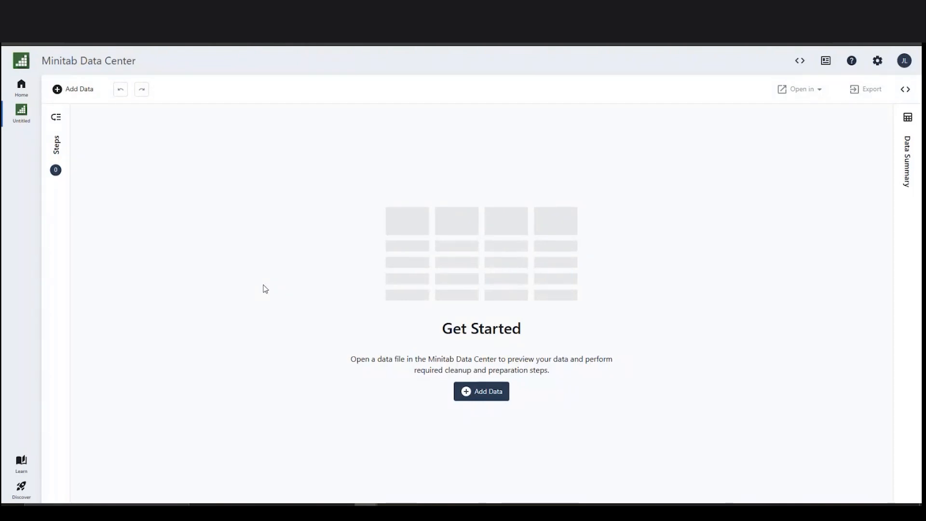
click(501, 400)
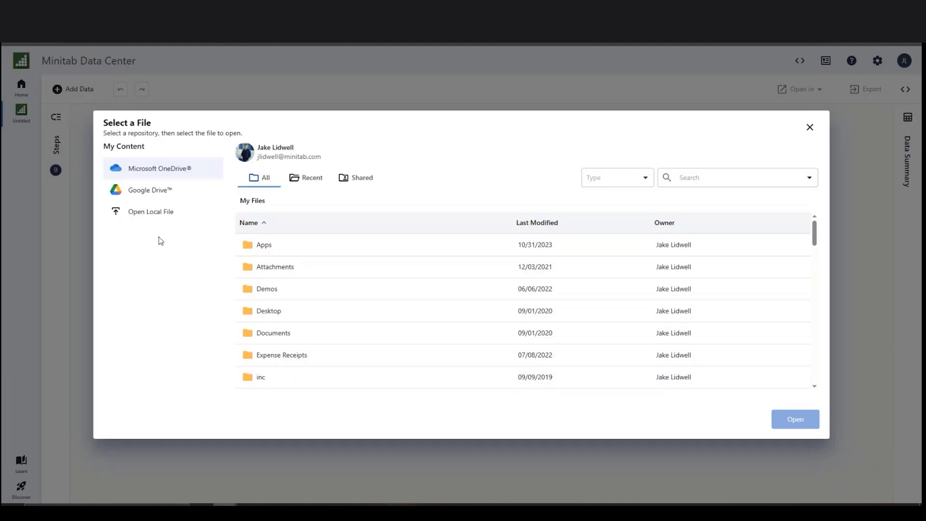
click(187, 215)
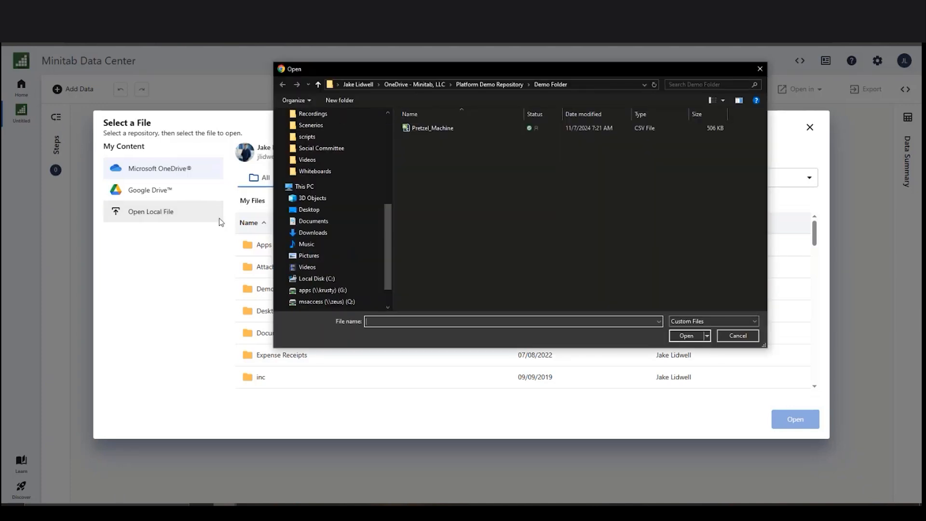
click(475, 130)
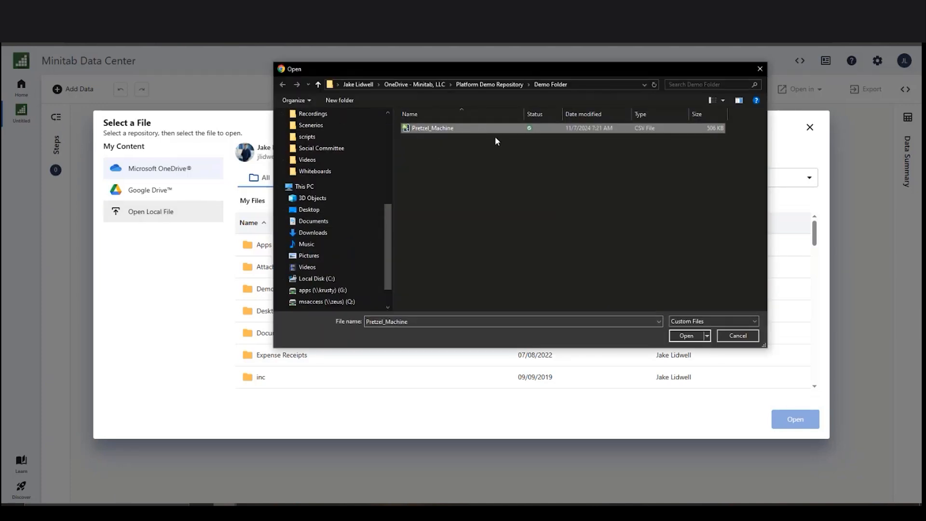
click(687, 335)
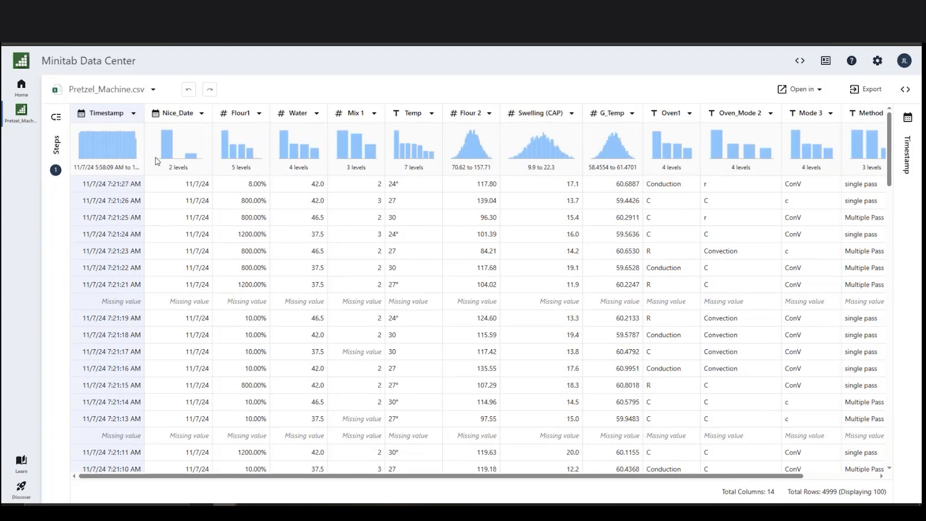
Examine the value distributions of the Flour1, Mix 1, Flour 2 and G_Temp columns.
click(245, 155)
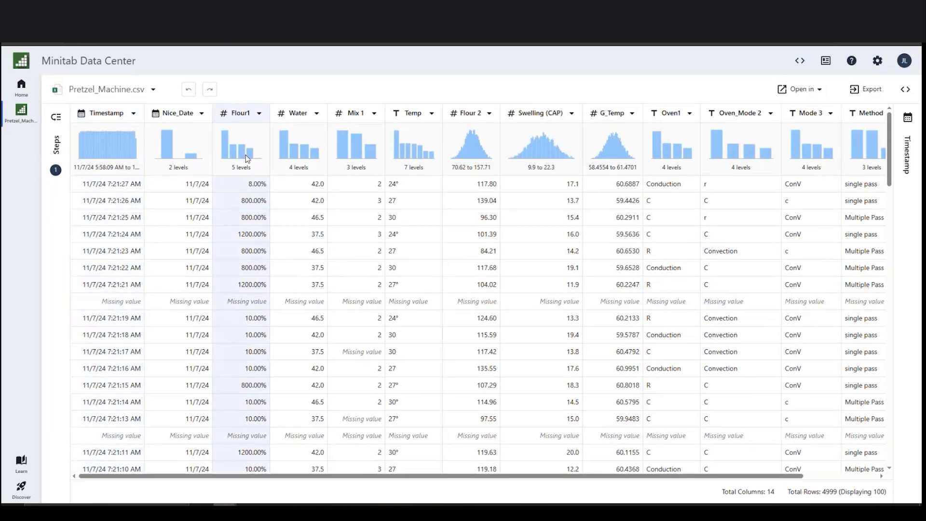
click(352, 159)
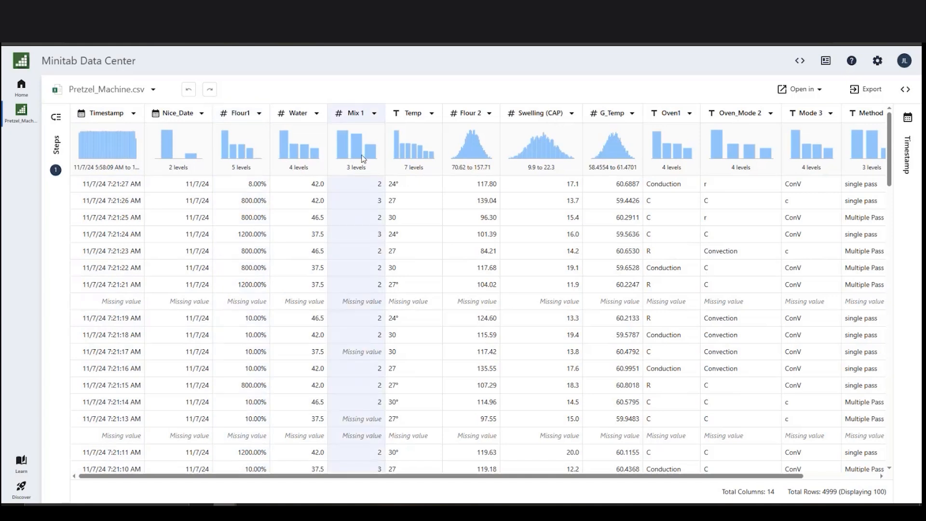
click(460, 153)
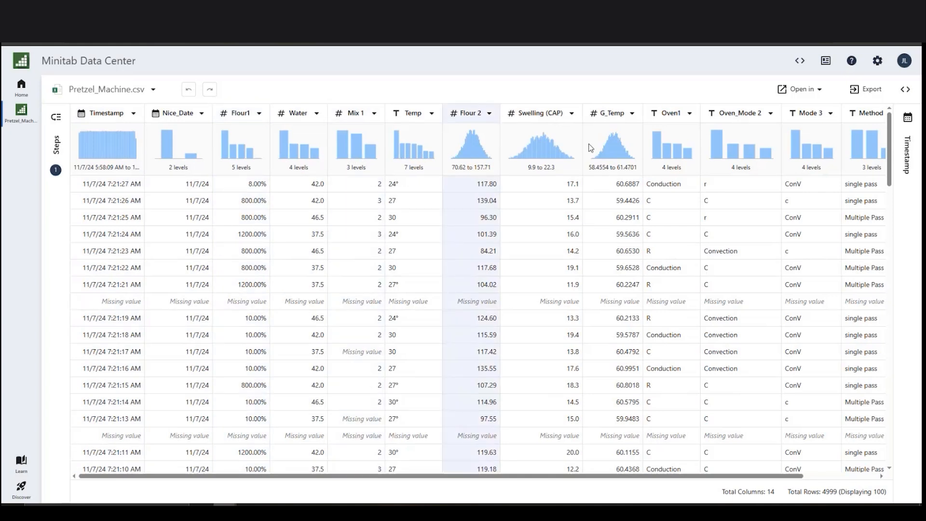
click(591, 147)
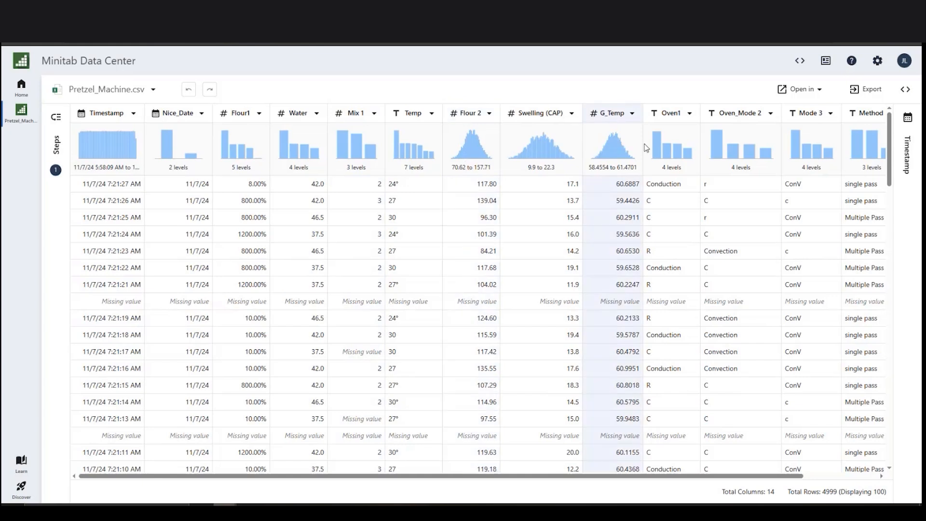
Examine the Oven1 distribution and the fully empty row after timestamp 7:21:21 AM, moving through its cells from Timestamp to Oven_Mode 2.
click(685, 149)
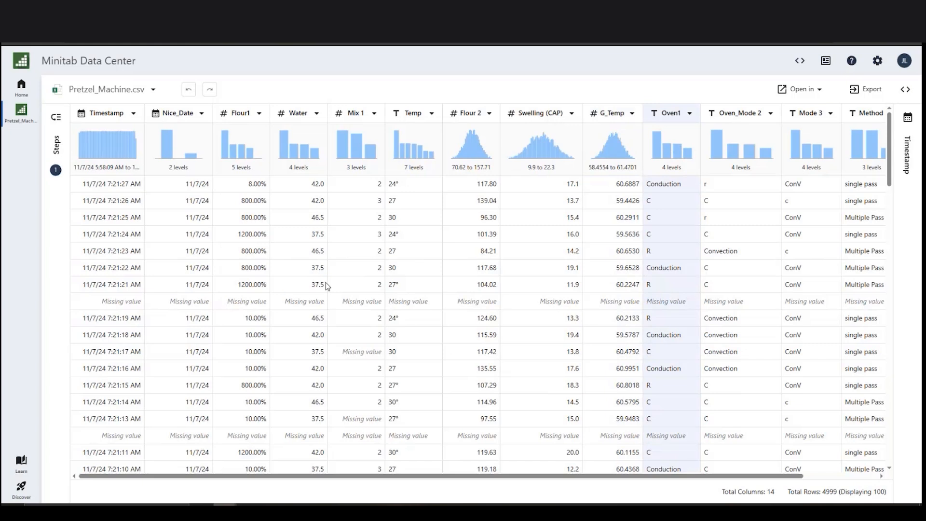
click(149, 302)
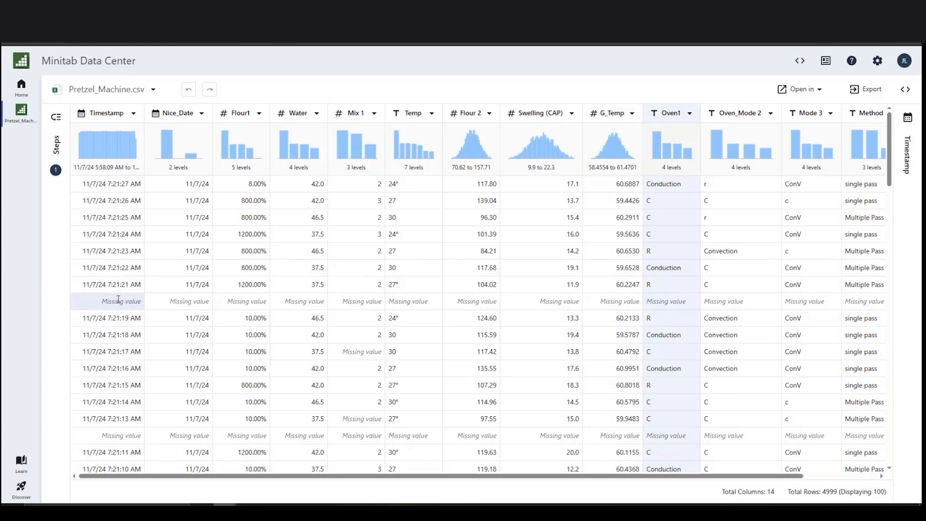
click(146, 302)
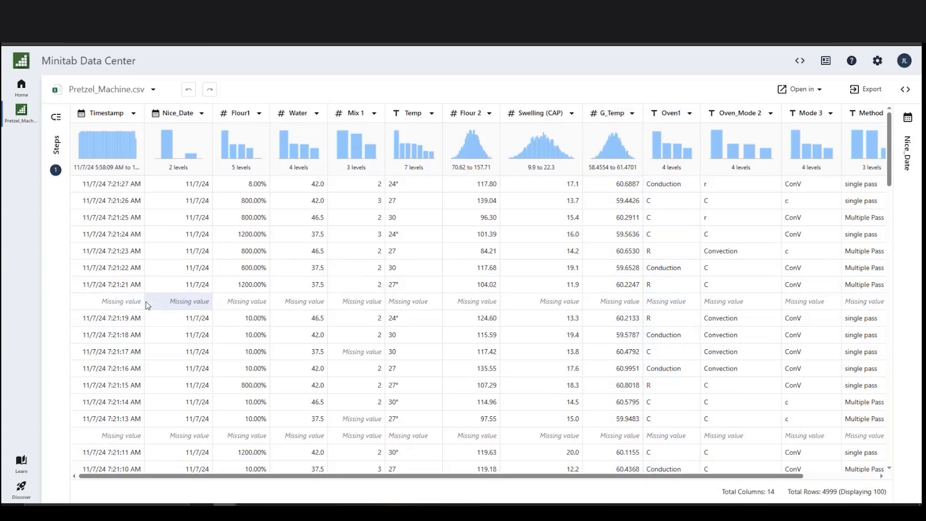
key(Right)
key(Right)
key(Right)
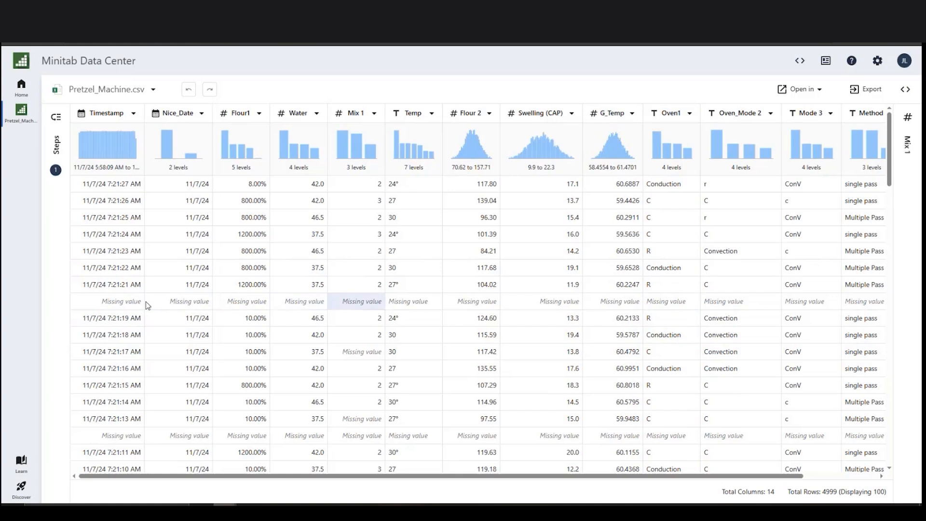
key(Right)
key(Right)
key(Right)
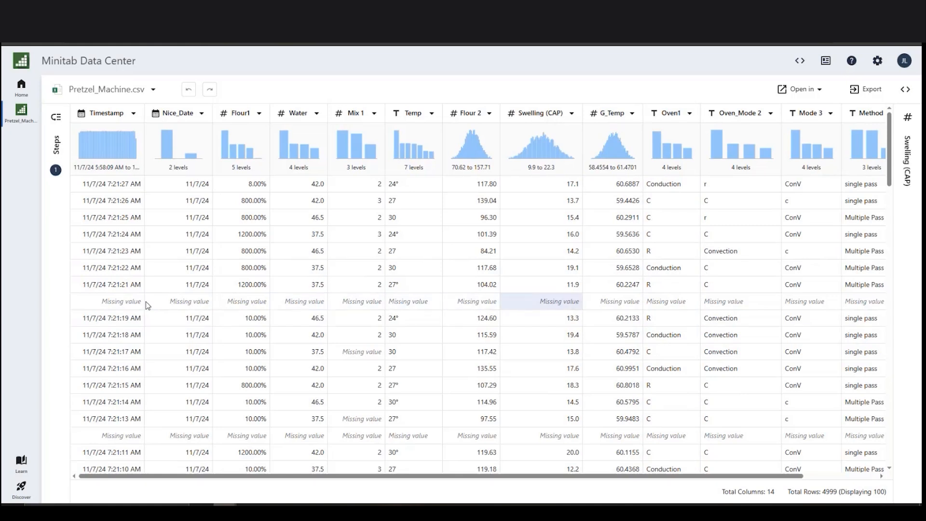
key(Right)
key(Right)
key(Right)
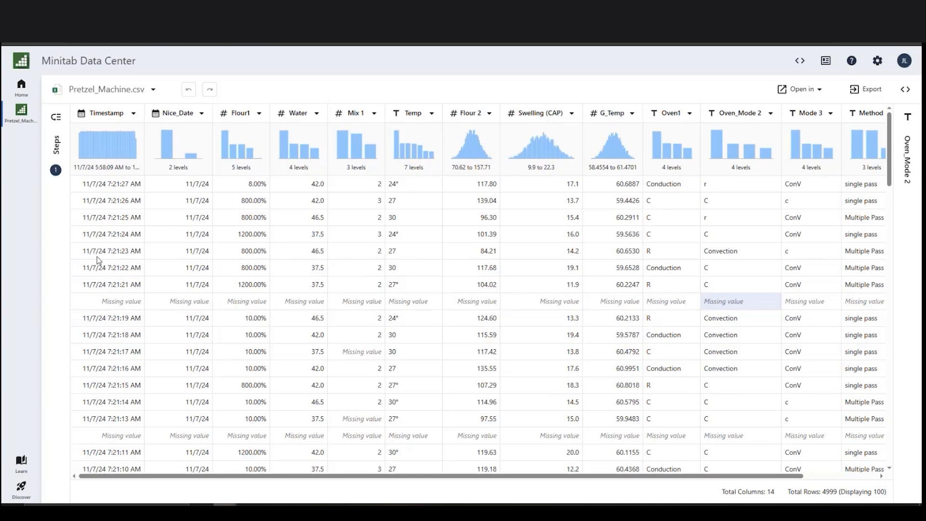
Configure the Initial Cleanup step to remove rows with missing values in every column and normalize case to Sentence case.
click(58, 118)
mouse_move(126, 147)
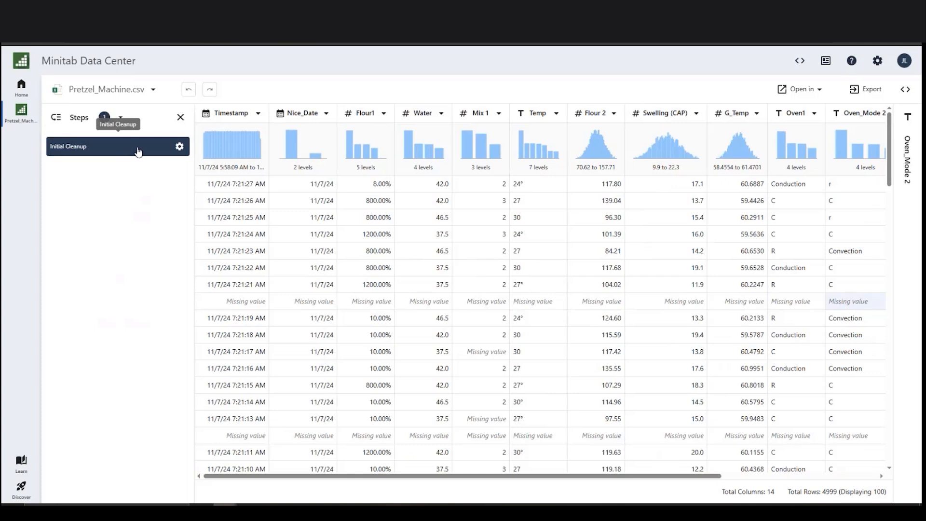
click(179, 148)
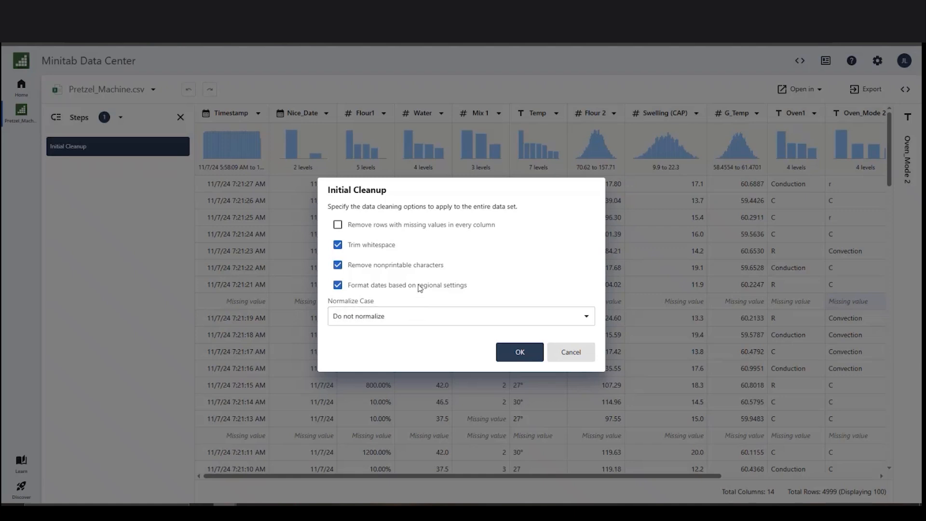
click(337, 226)
click(446, 318)
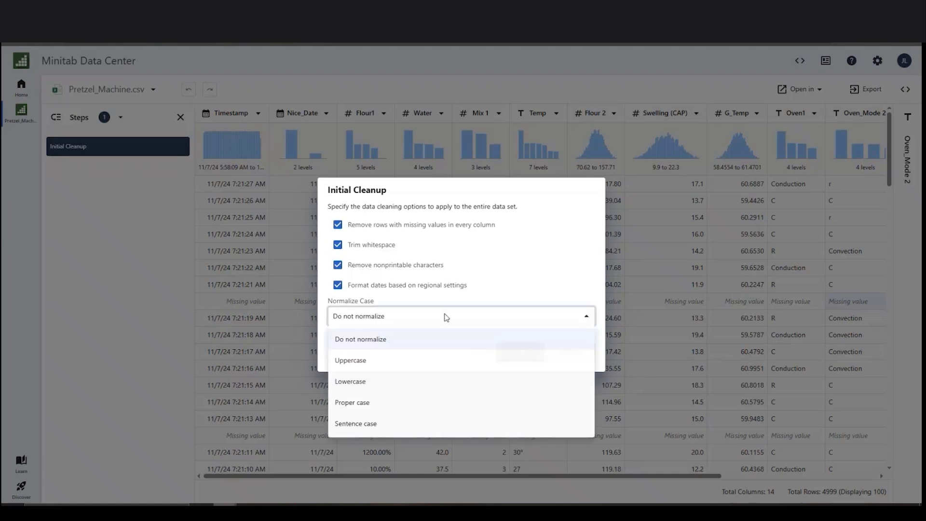
click(385, 425)
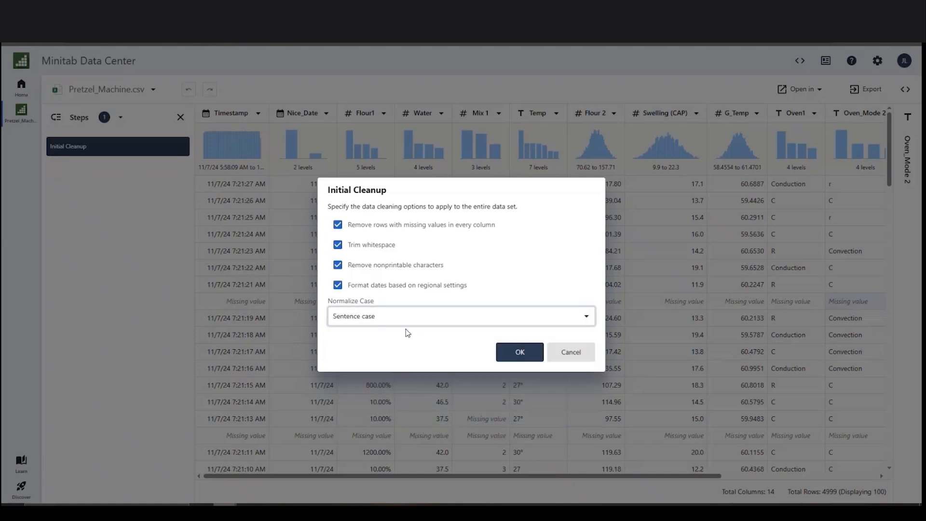
click(520, 353)
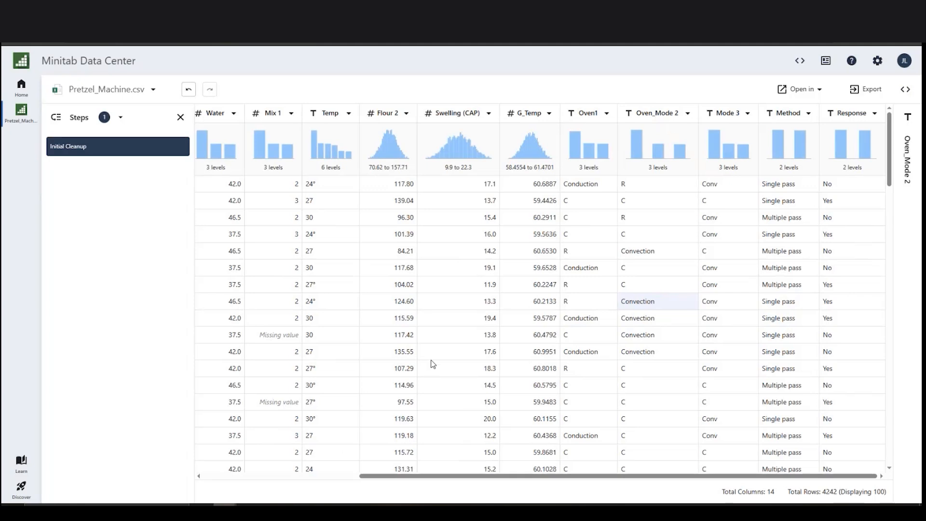
Review the cleaned data from the Timestamp column onward and look over the column operations available for Temp.
scroll(433, 363, left, 5)
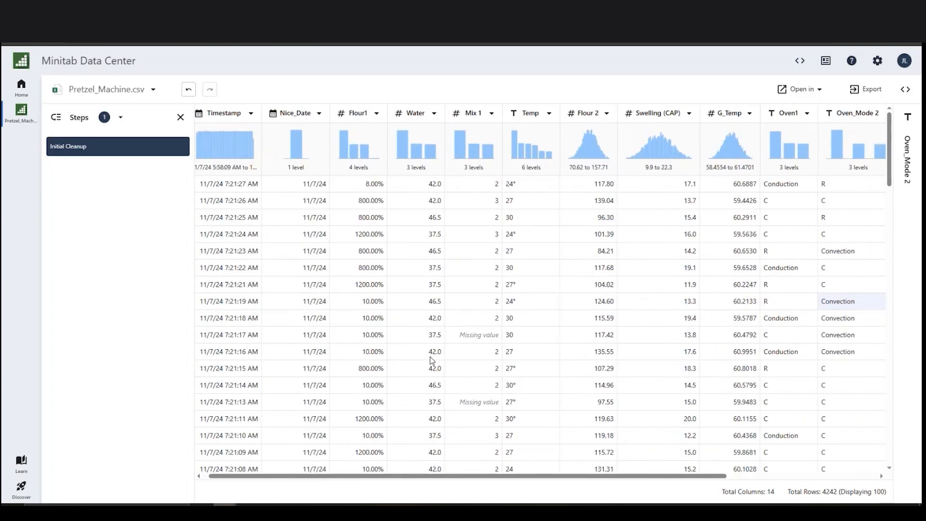
click(239, 184)
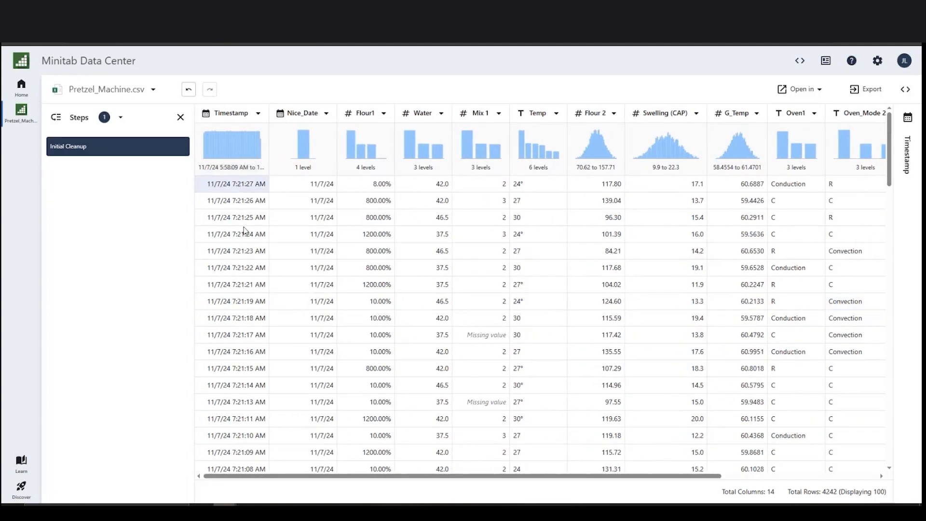
click(233, 116)
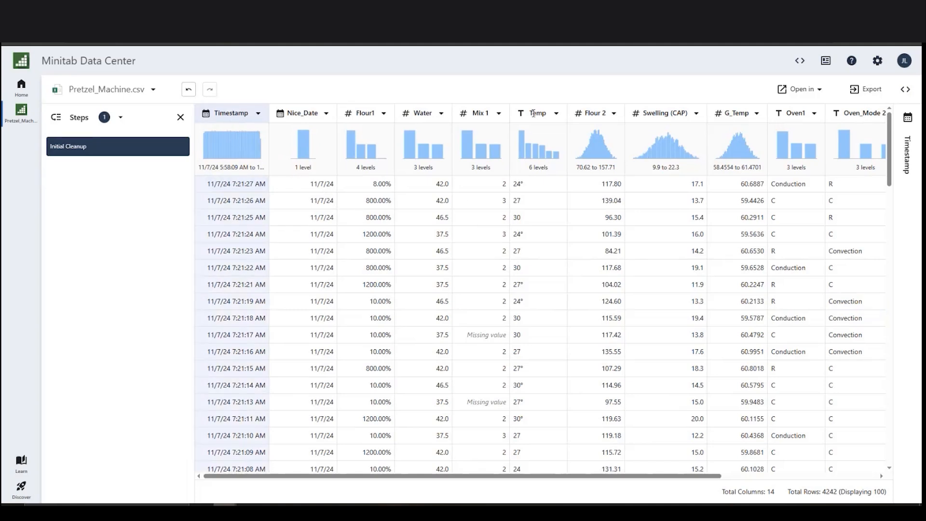
click(557, 114)
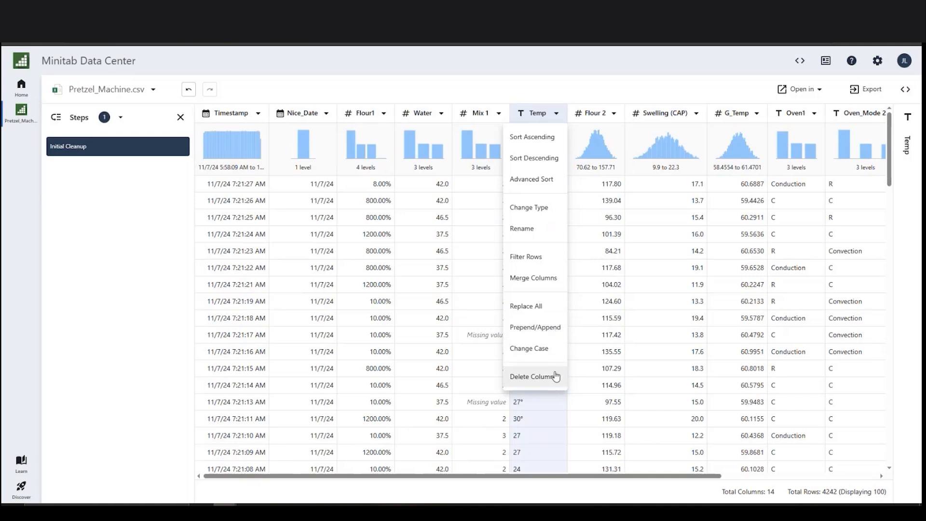
click(558, 115)
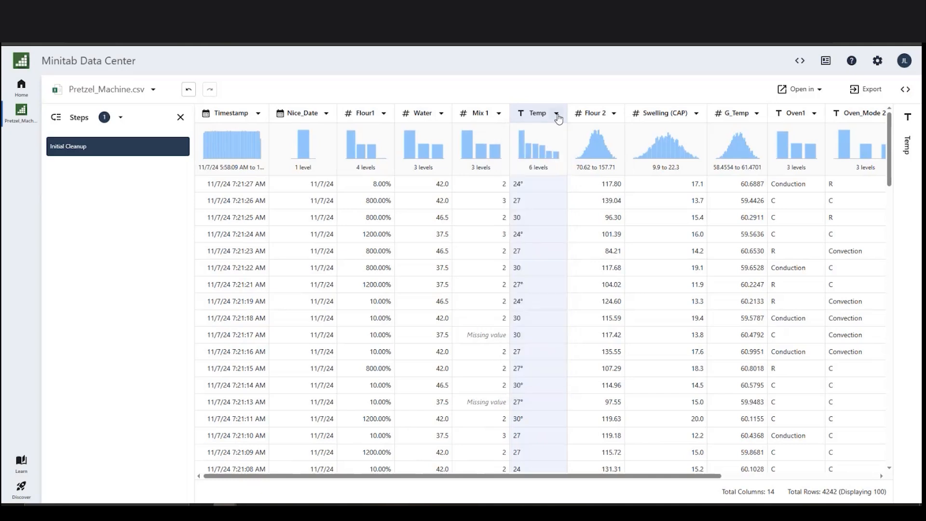
Replace every degree symbol in the Temp column with nothing, with exact match turned off.
click(532, 185)
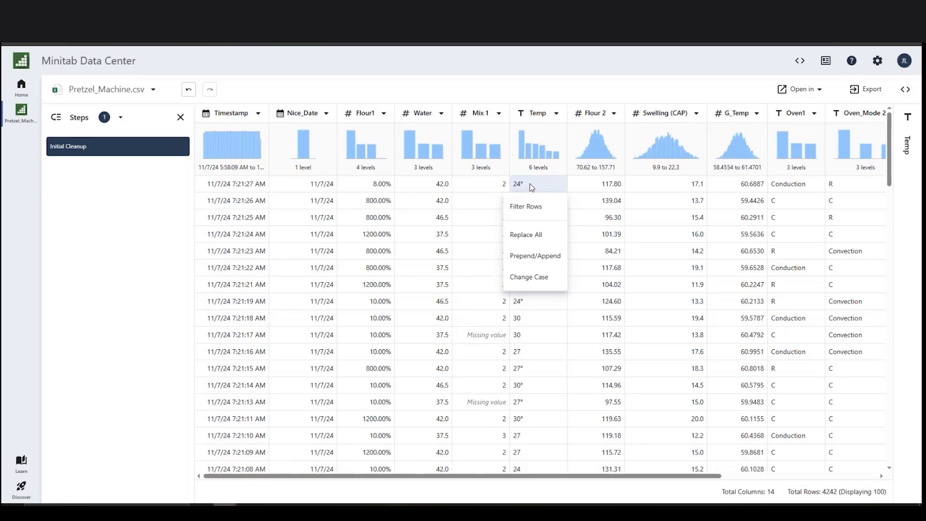
click(523, 183)
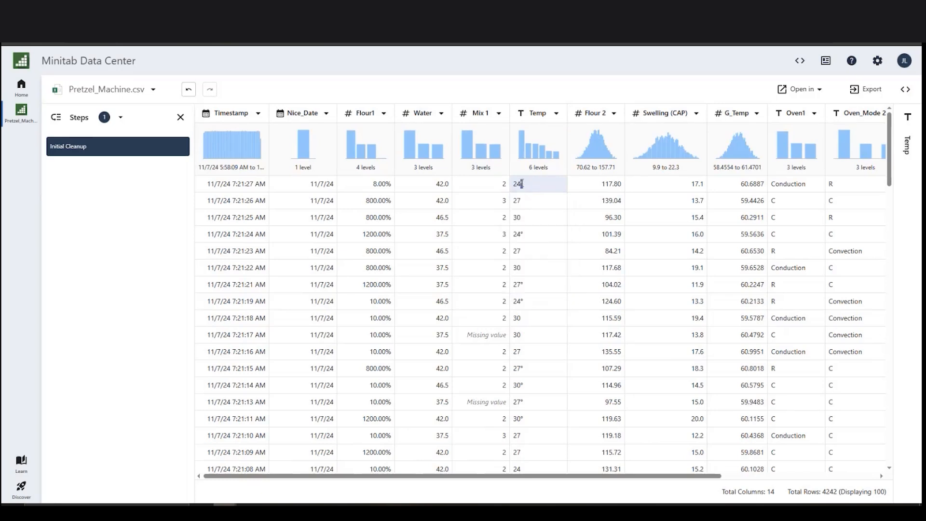
right_click(532, 187)
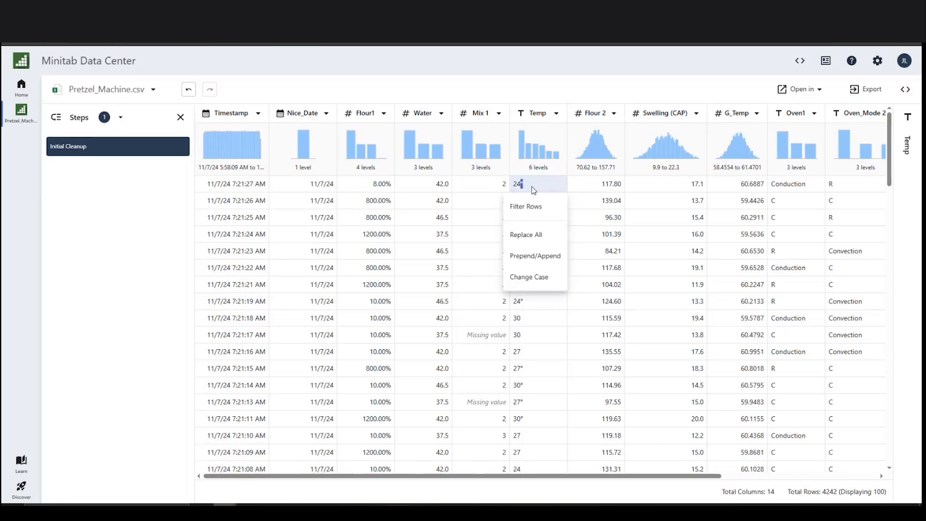
click(544, 237)
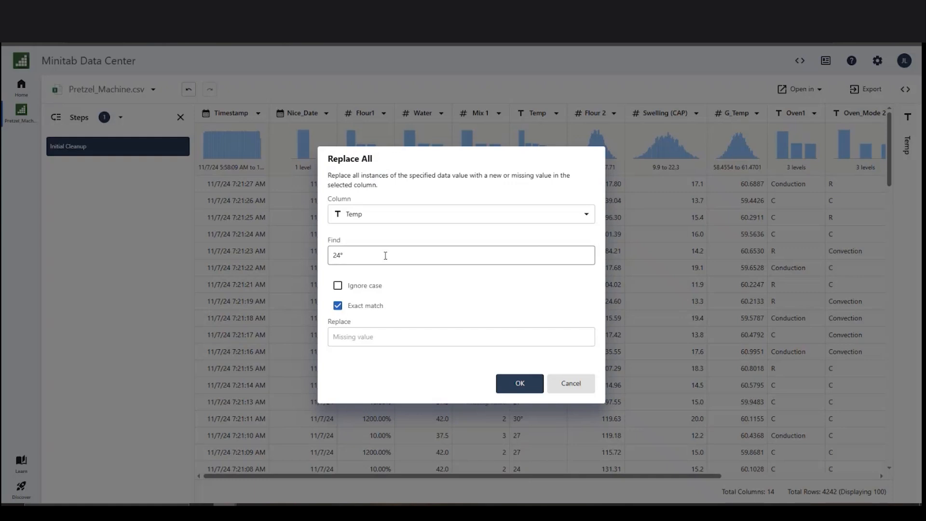
drag(341, 255, 328, 256)
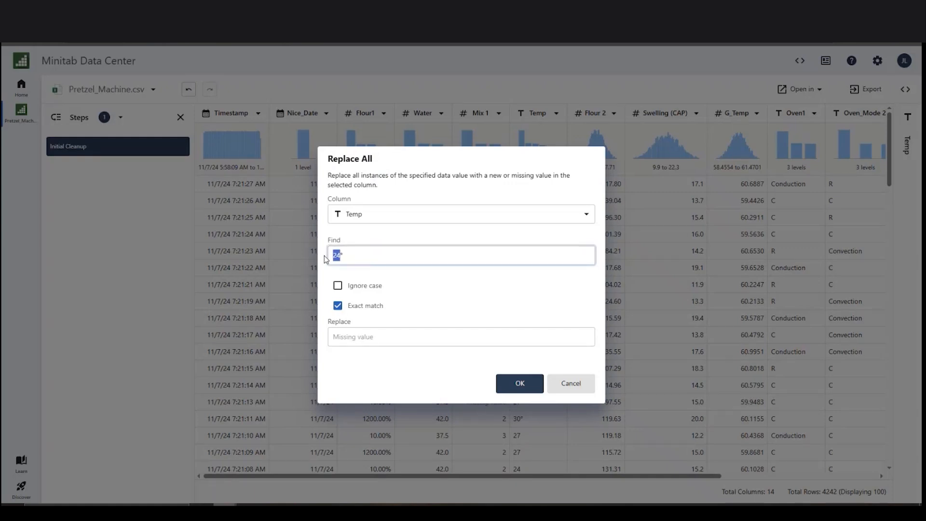
key(BackSpace)
click(359, 309)
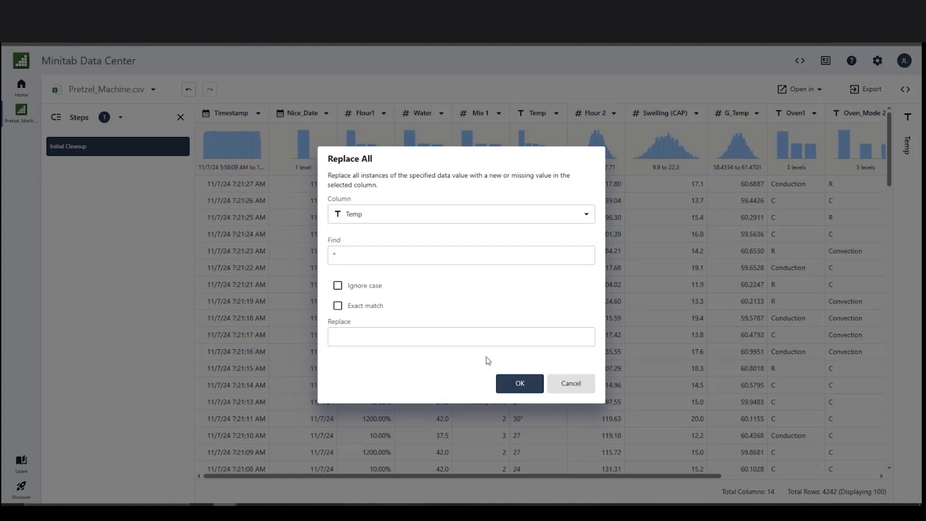
click(523, 384)
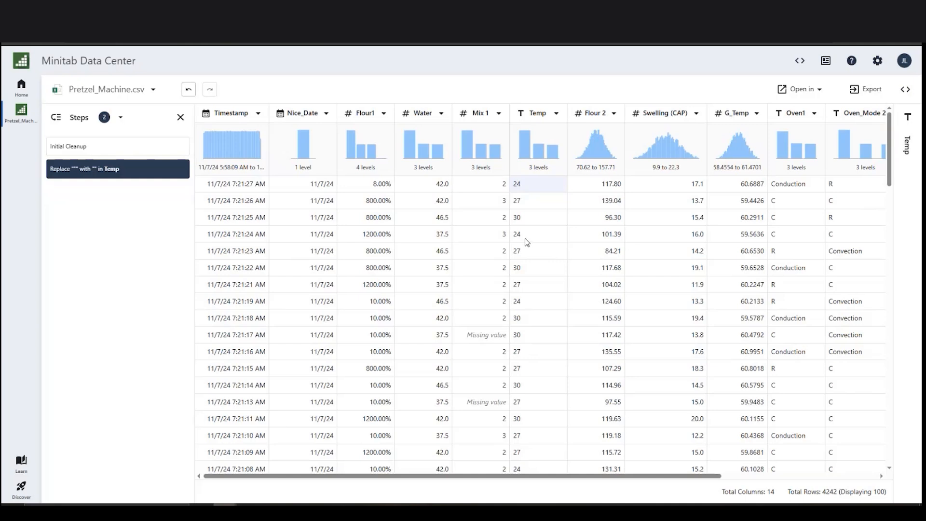
Compare the Temp column's distinct values at the Initial Cleanup step and at the Replace step, using the column summary.
mouse_move(135, 176)
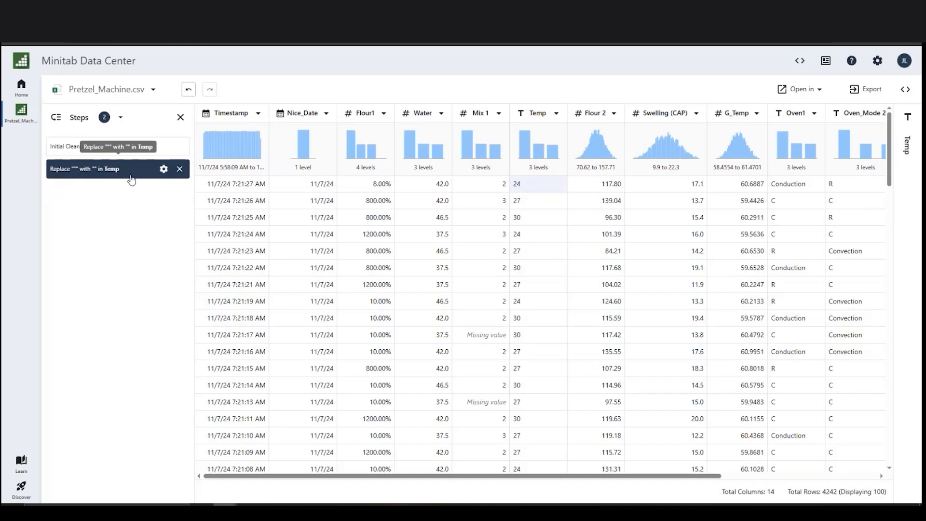
click(64, 154)
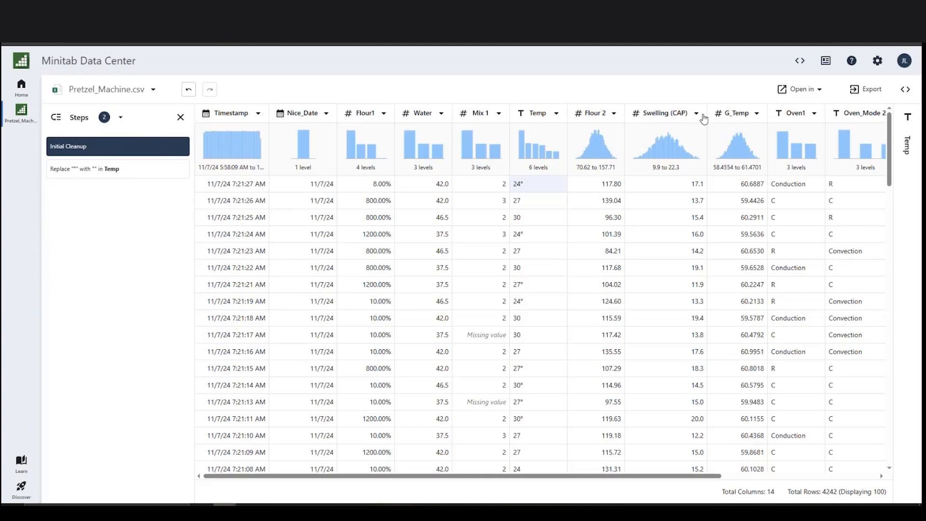
click(913, 119)
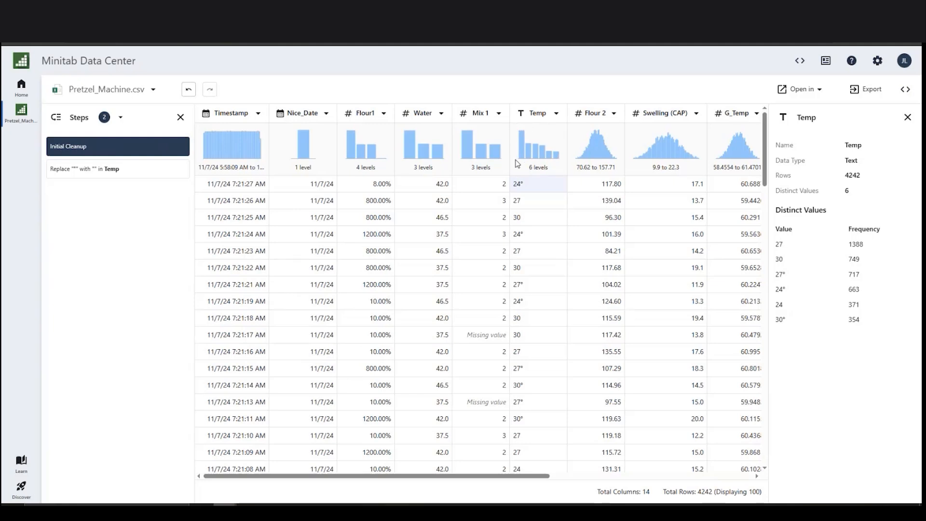
click(97, 172)
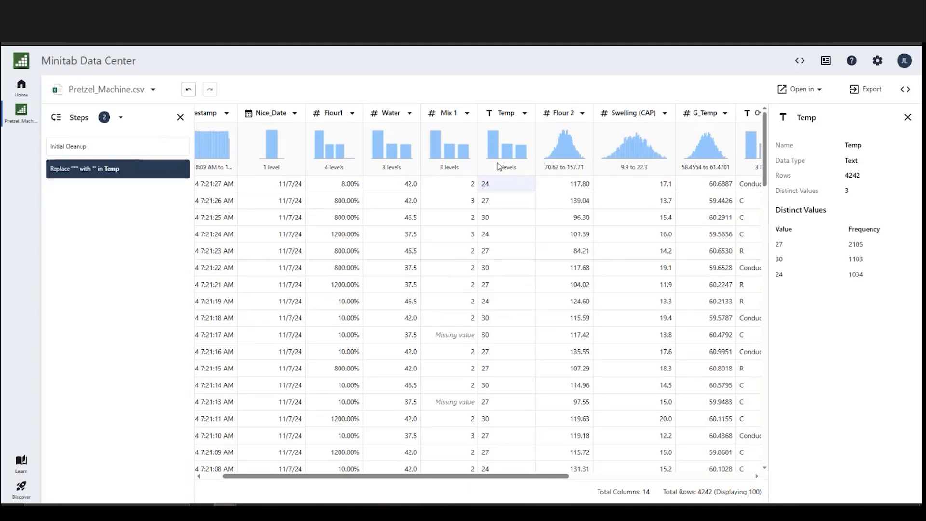
Examine the summary statistics of the Flour 2, Mix 1 and G_Temp columns.
click(565, 113)
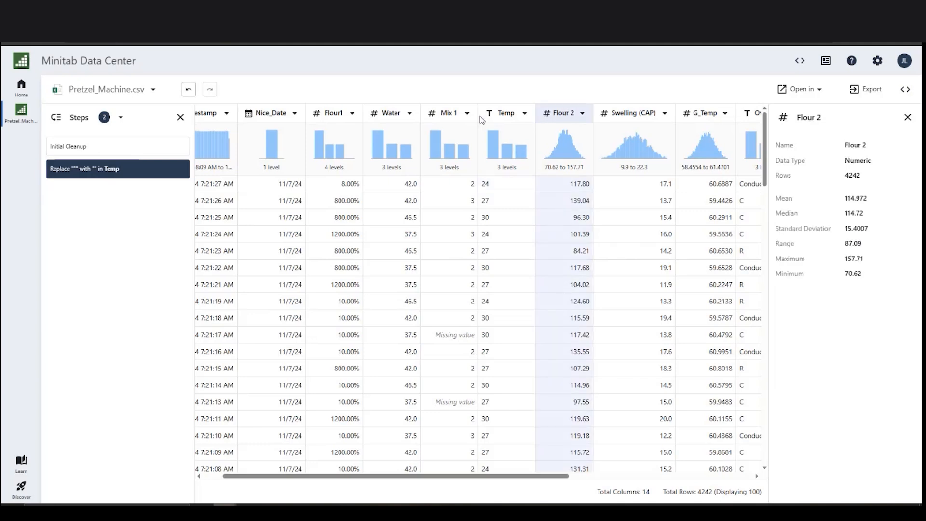
click(439, 115)
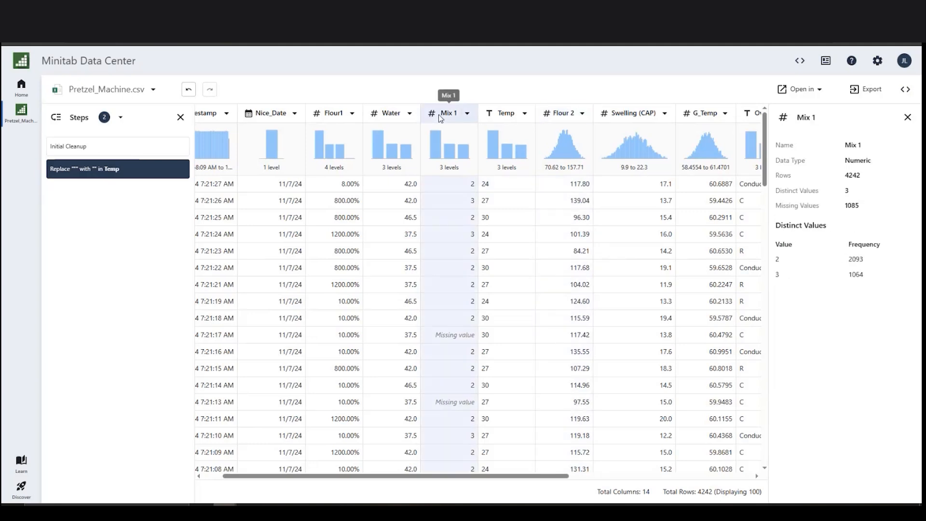
click(698, 115)
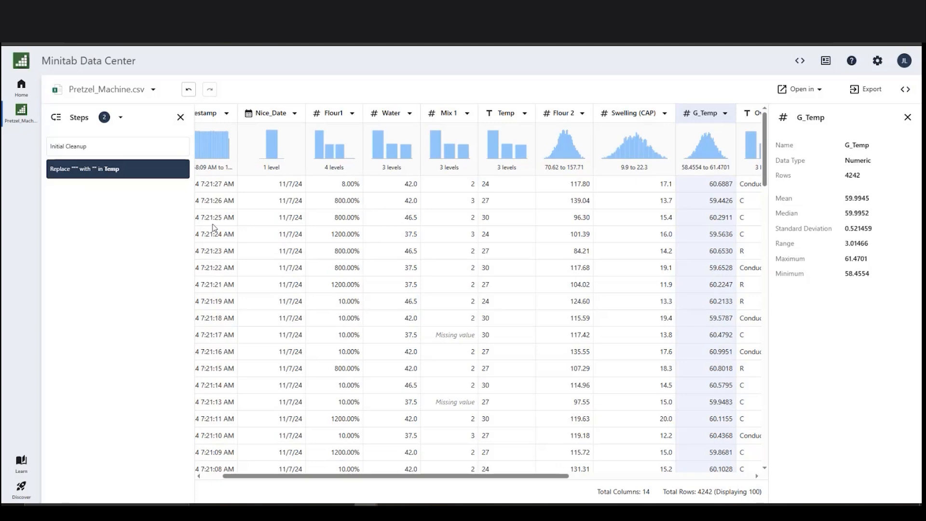
Export the data preparation steps as Pretzel_Machine.mdcs.
mouse_move(128, 167)
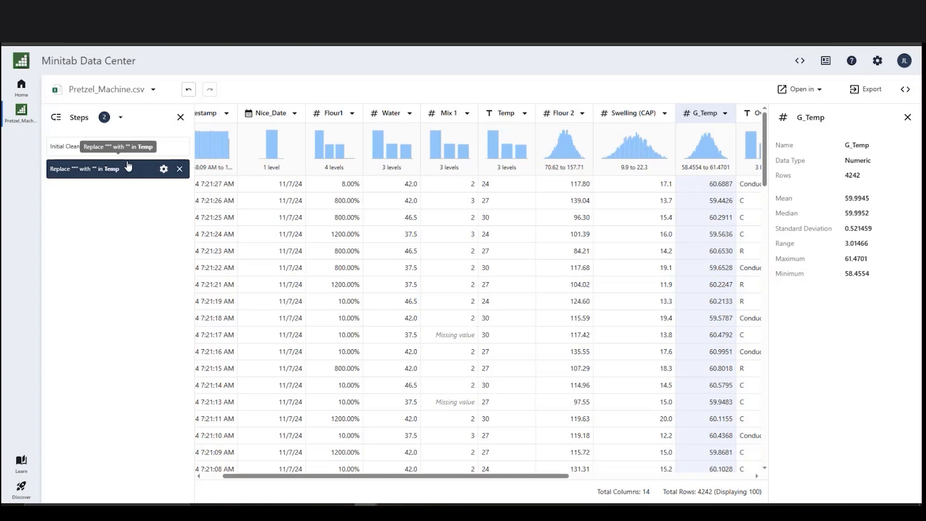
click(121, 118)
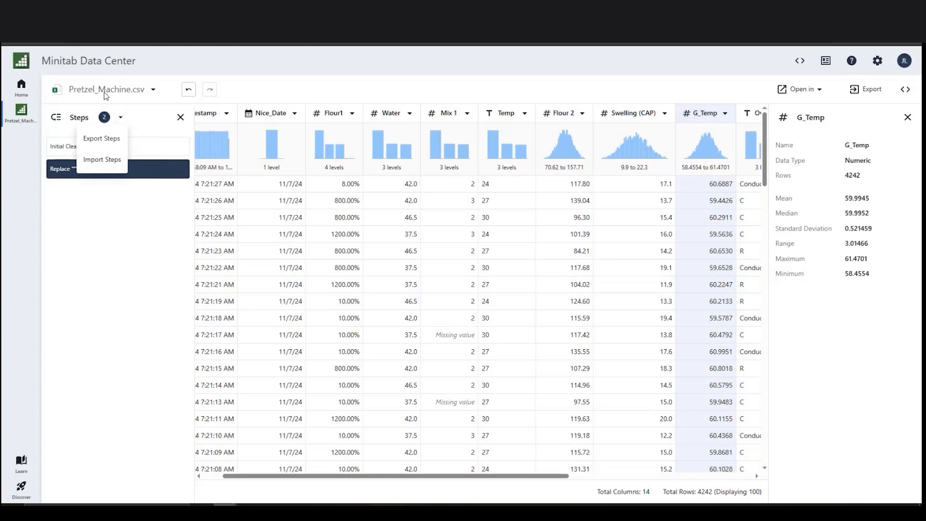
click(121, 147)
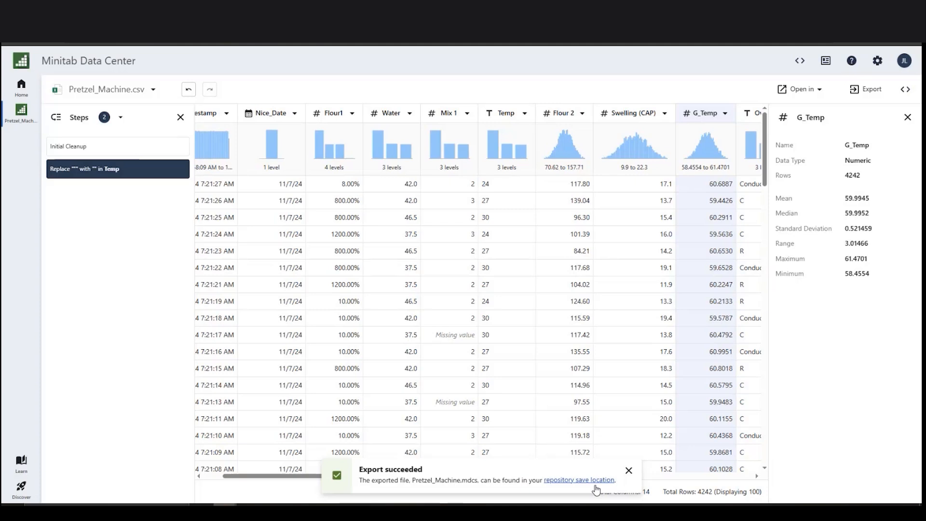
Import the data preparation steps from the local file Pretzel_Machine.mdcs, replacing the existing steps.
click(120, 117)
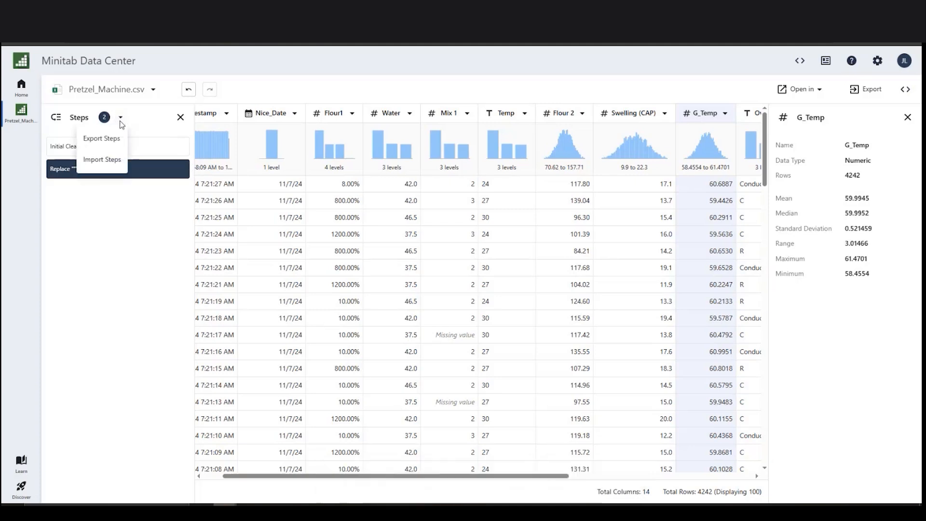
click(103, 162)
click(138, 215)
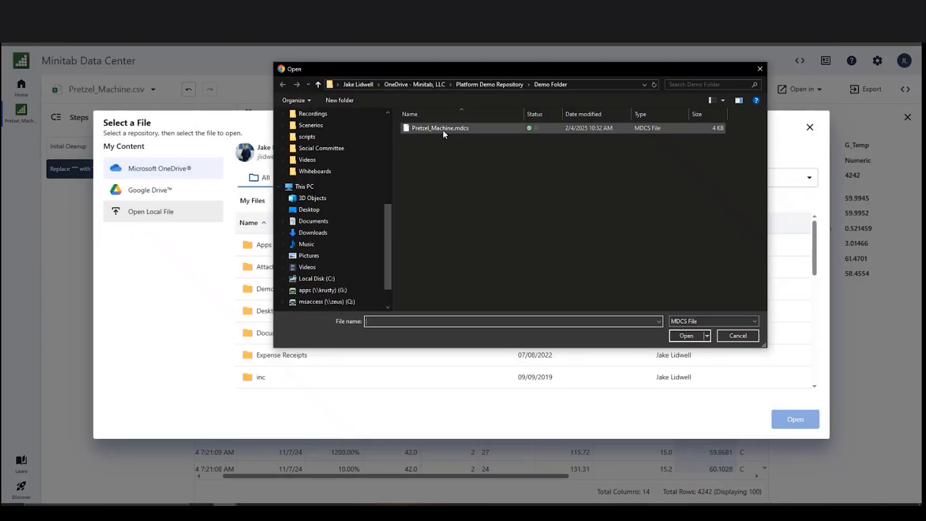
click(443, 129)
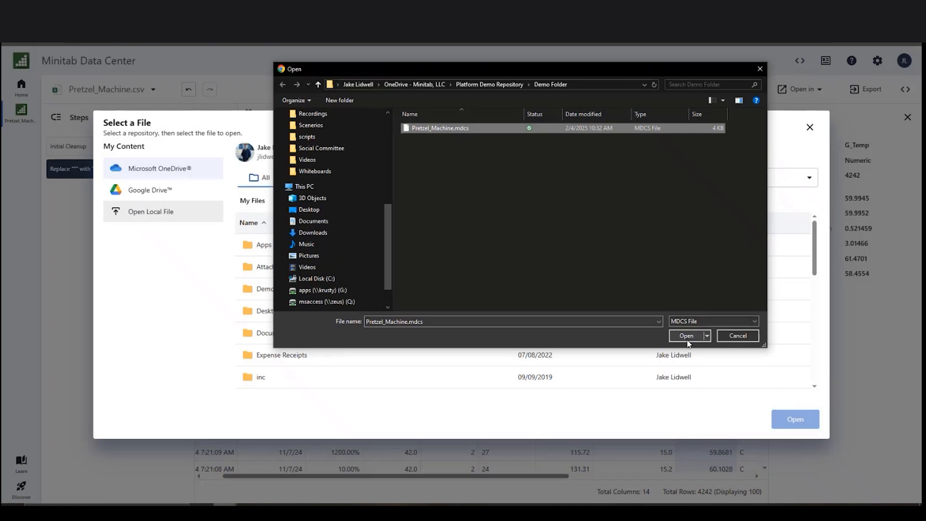
click(687, 336)
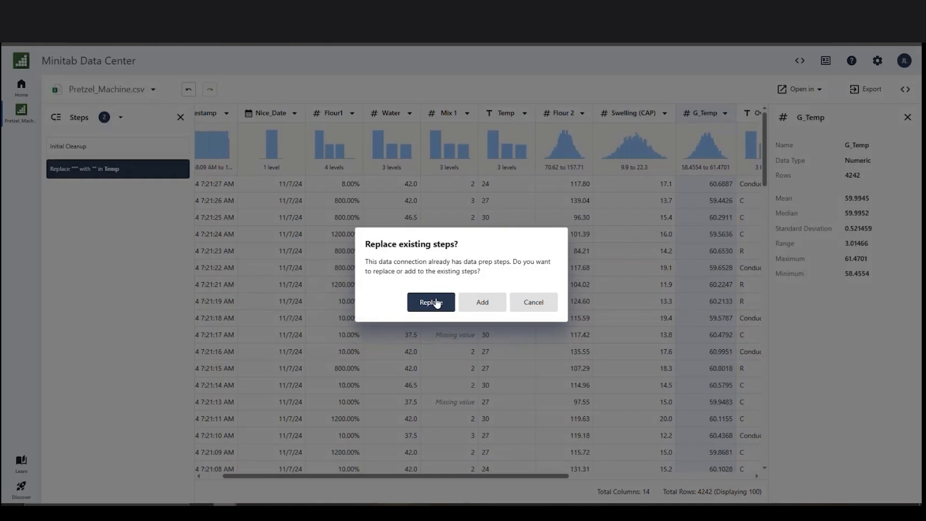
click(437, 306)
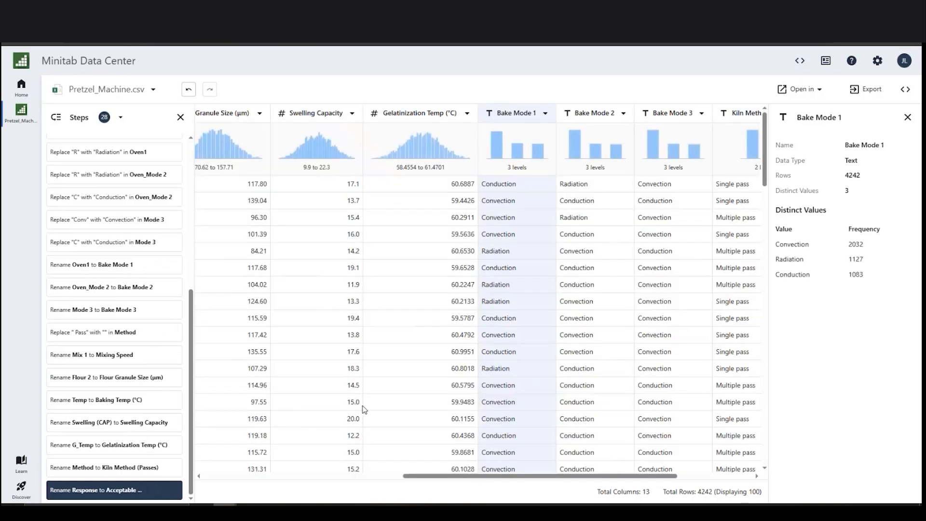
Look through the renamed and cleaned columns, from Timestamp to Acceptable Pretzel?
scroll(368, 407, left, 8)
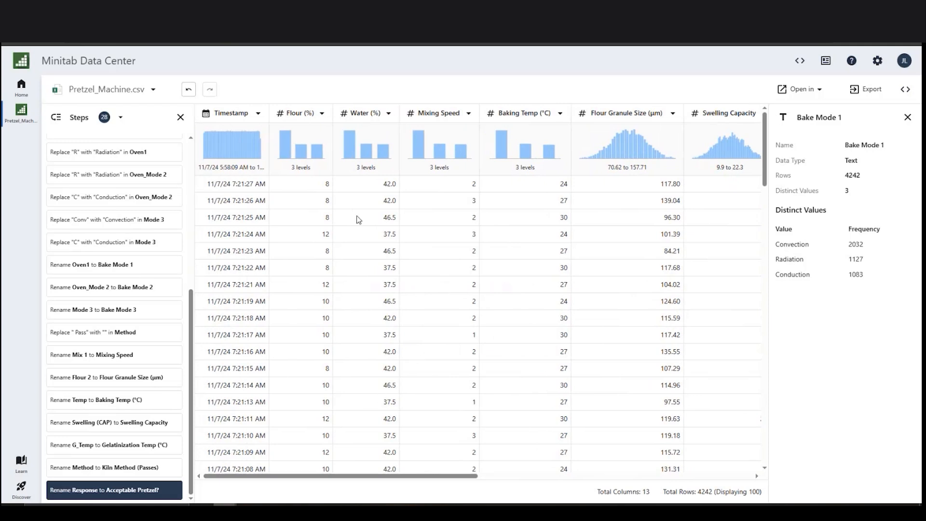
scroll(363, 202, right, 3)
scroll(363, 203, right, 9)
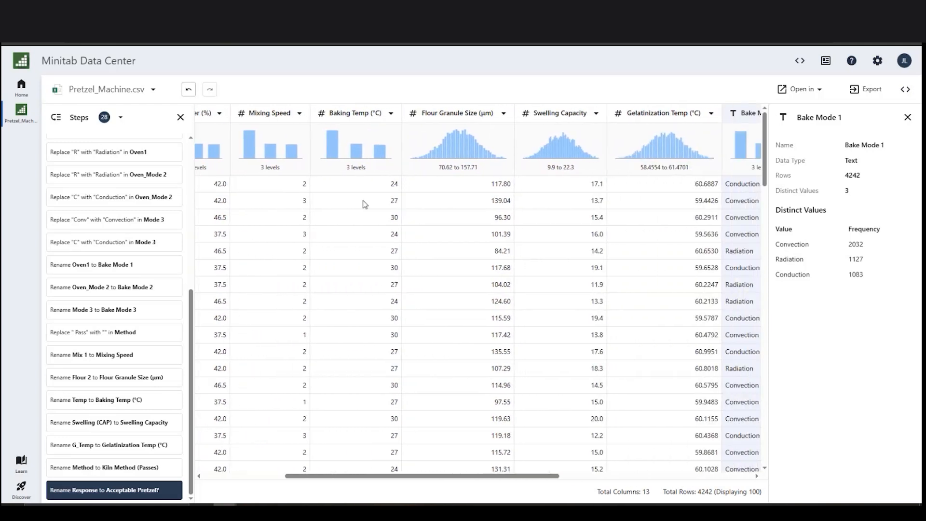
scroll(363, 204, right, 6)
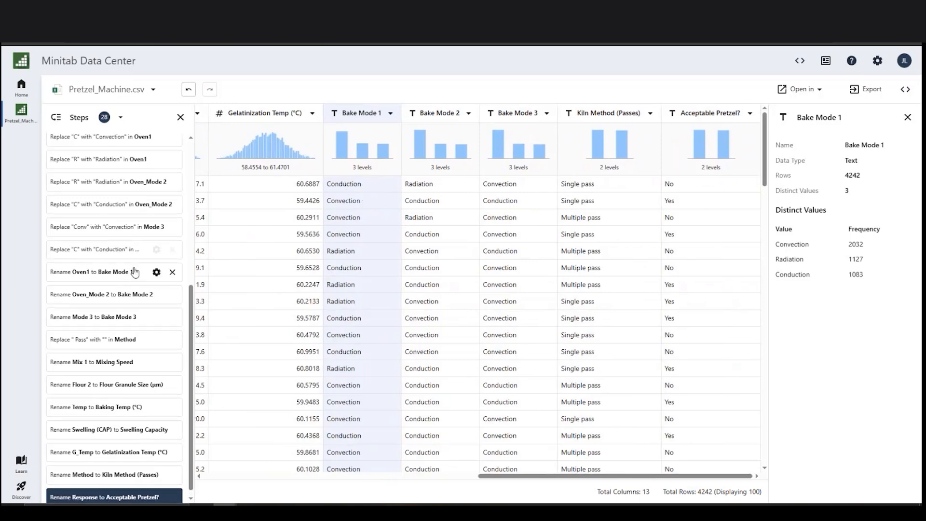
Compare the data at the Initial Cleanup step with the final Rename step, and examine the Baking Temp (°C) column summary.
scroll(133, 270, up, 10)
click(108, 147)
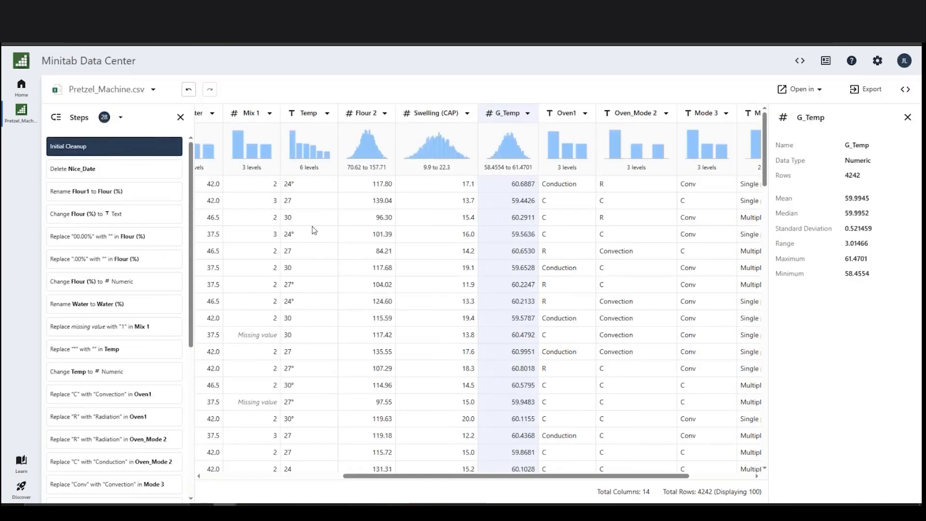
scroll(312, 227, right, 3)
scroll(312, 227, left, 10)
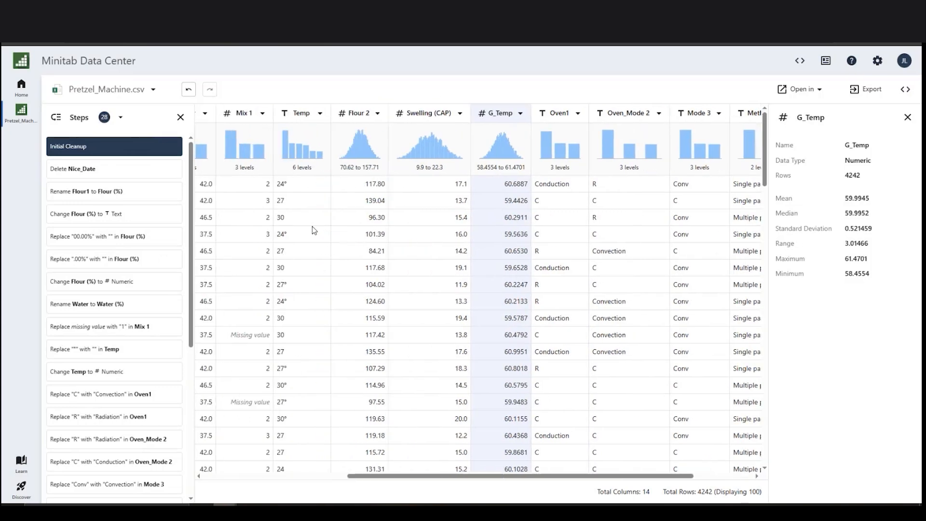
scroll(144, 358, down, 6)
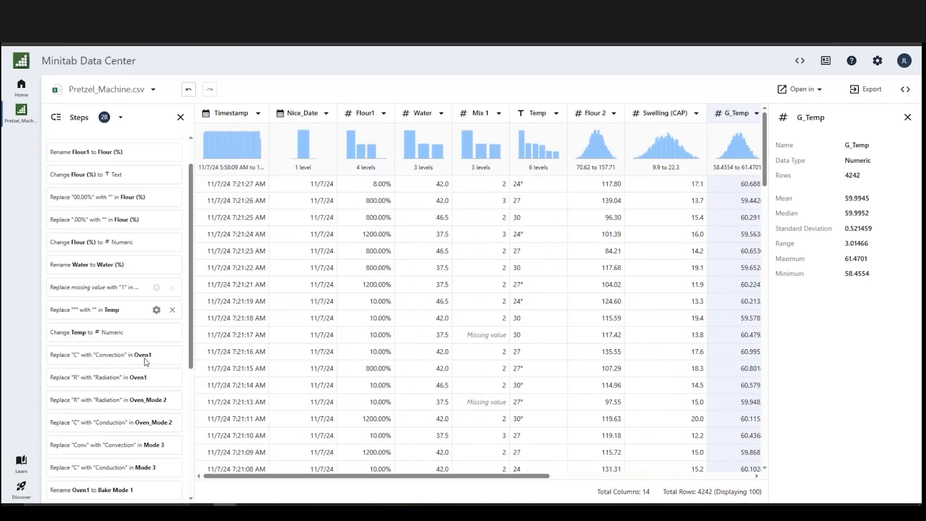
click(113, 491)
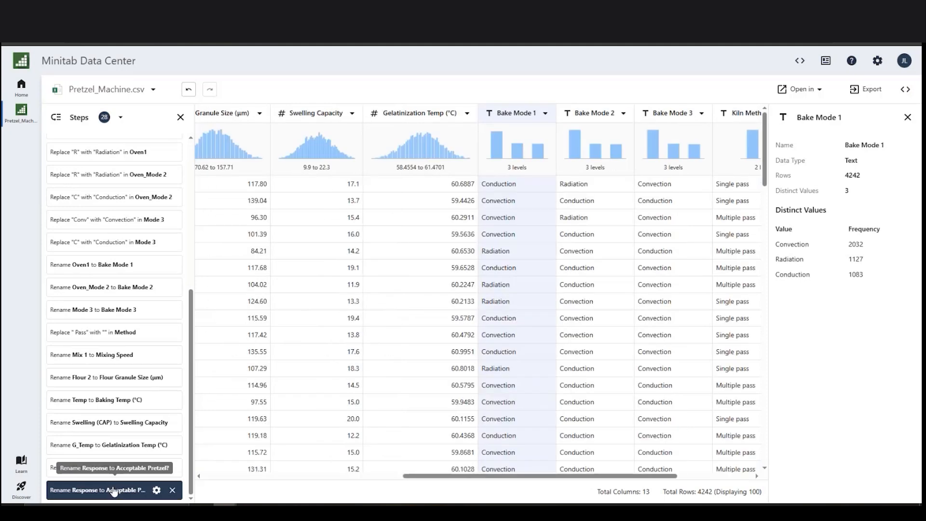
scroll(418, 307, right, 3)
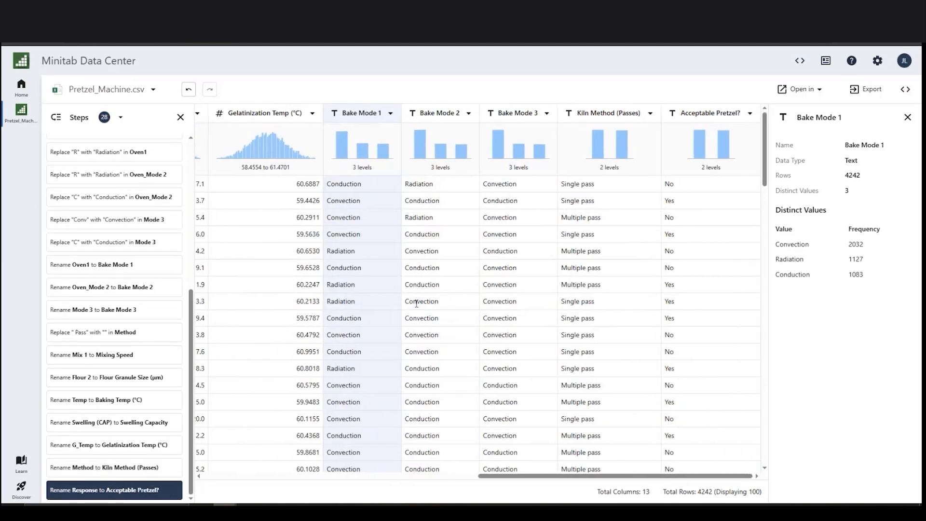
scroll(416, 304, left, 10)
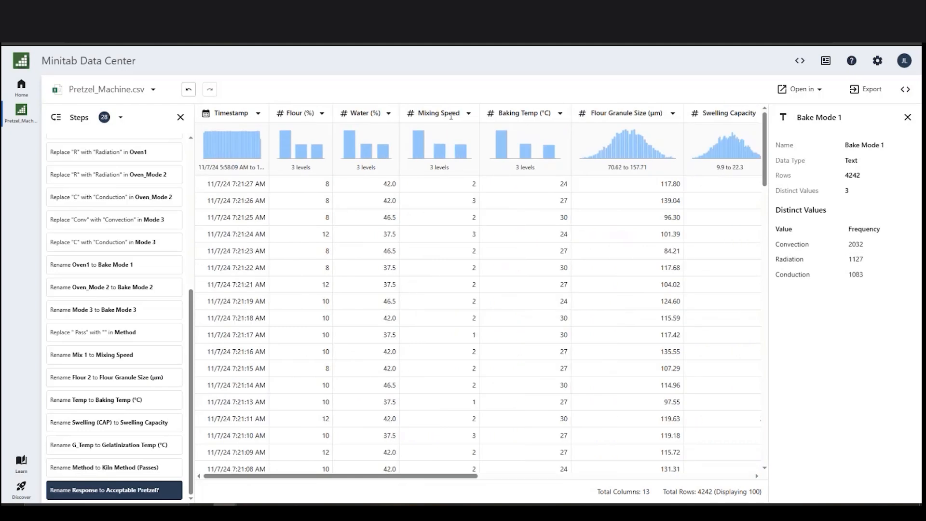
click(533, 116)
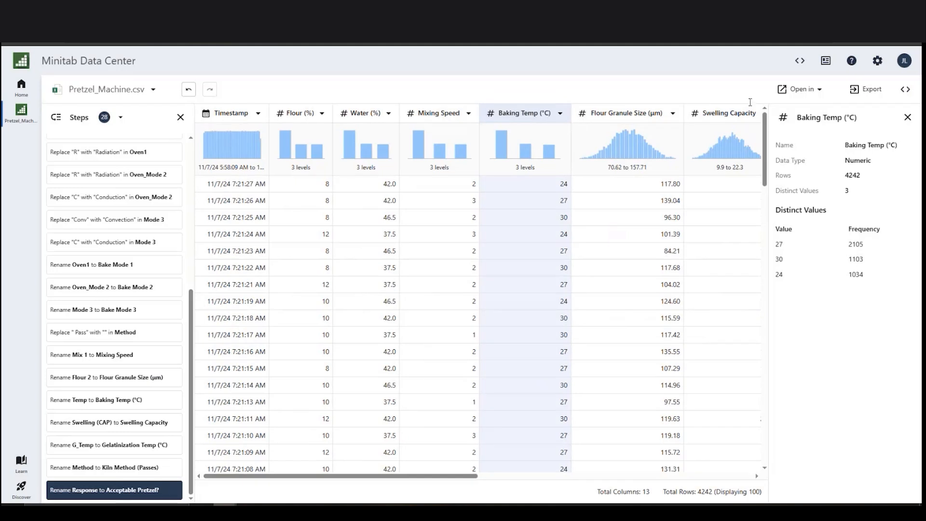
View the data export options without exporting, and open the prepared data in a new Minitab project.
click(871, 94)
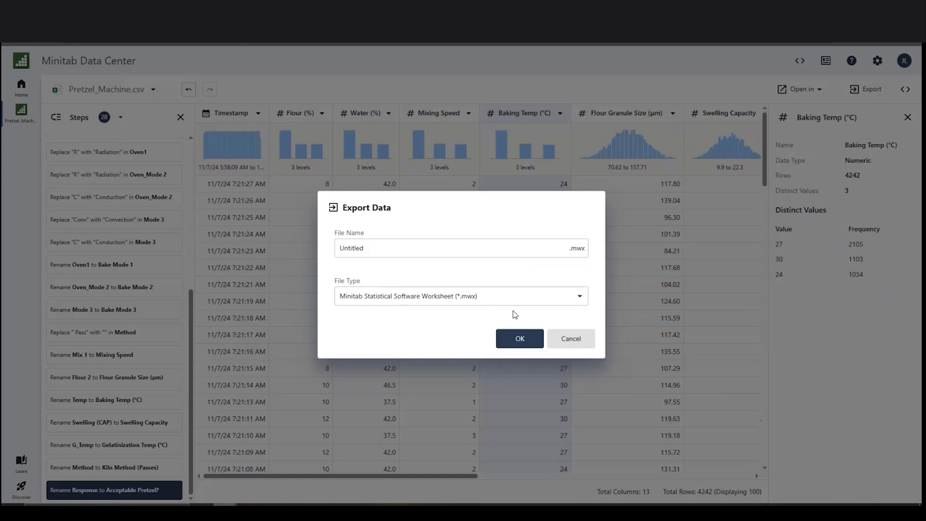
click(564, 349)
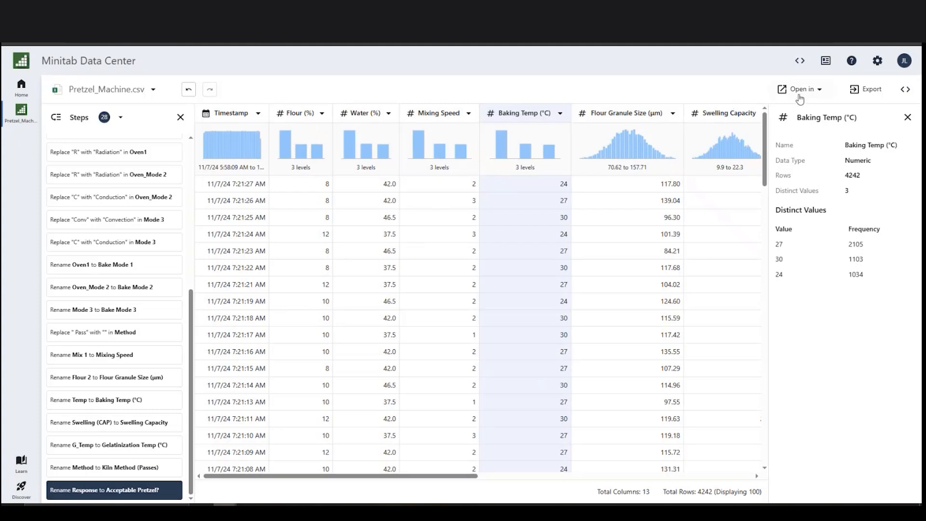
click(820, 91)
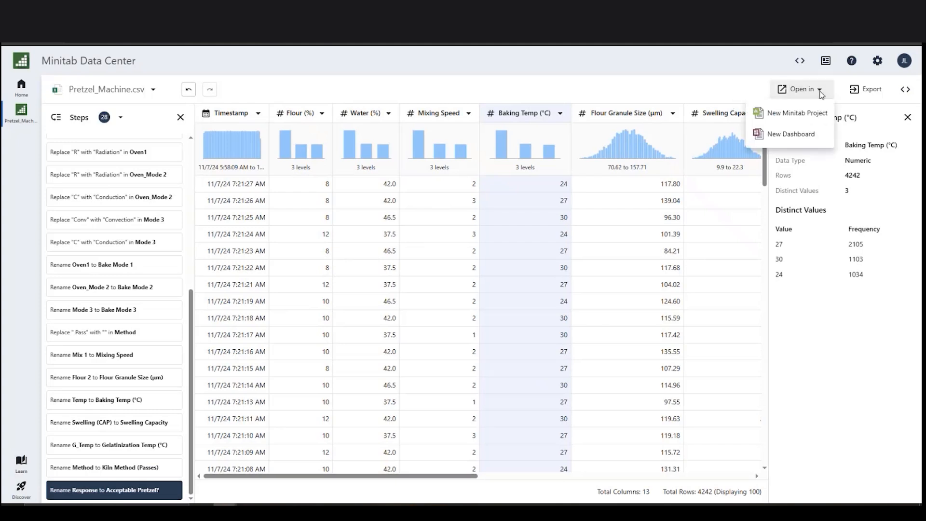
click(827, 121)
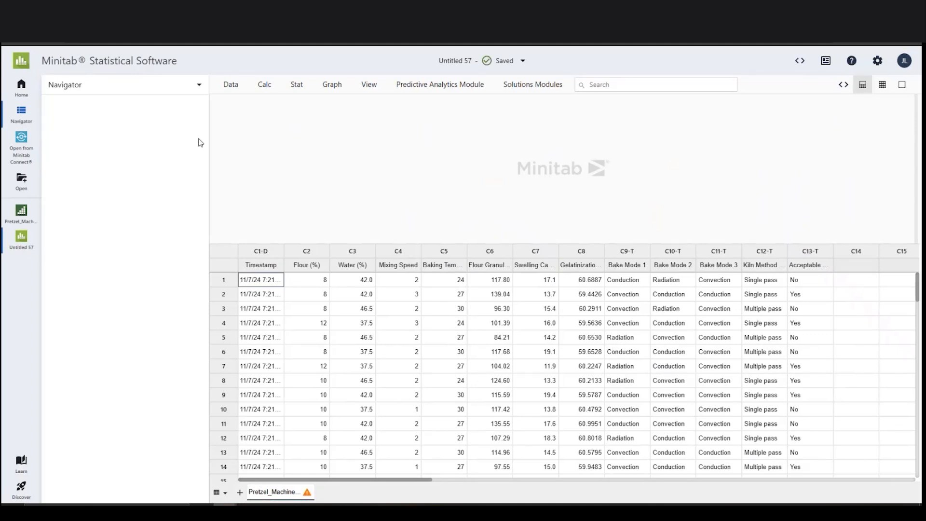
Switch back to Pretzel_Machine in Minitab Data Center and filter the rows to Baking Temp (°C) equals 24.
click(16, 224)
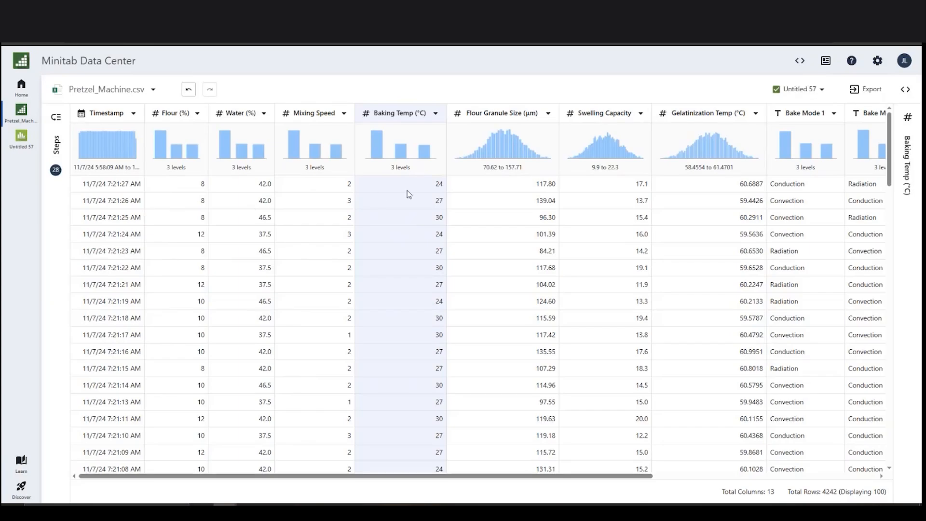
click(425, 188)
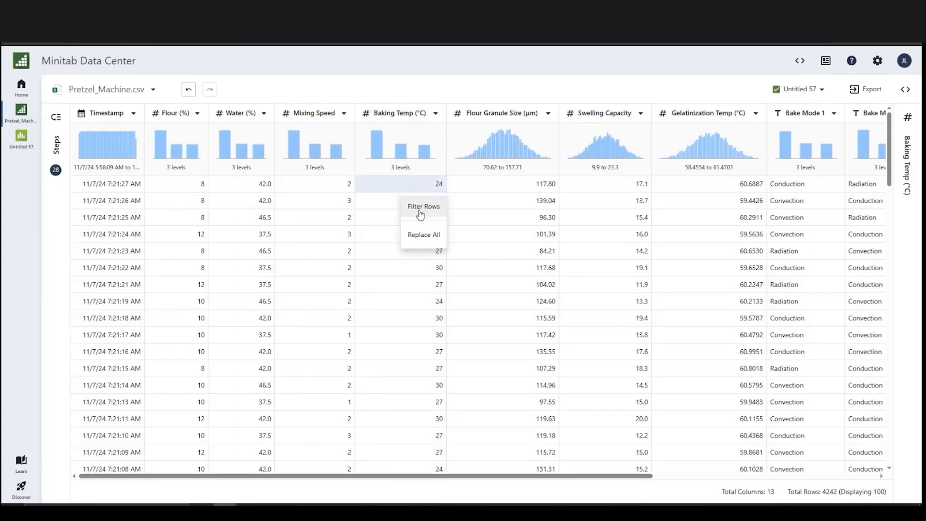
click(421, 208)
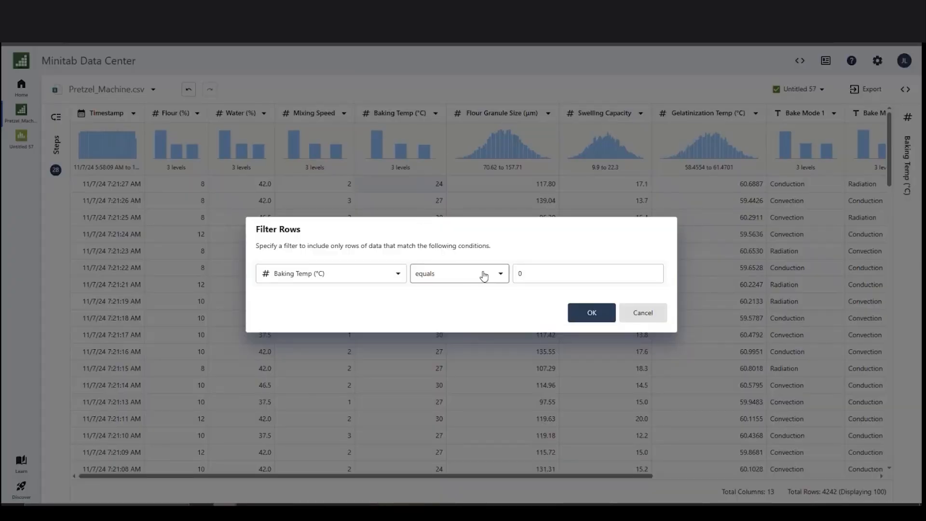
click(520, 274)
text(2)
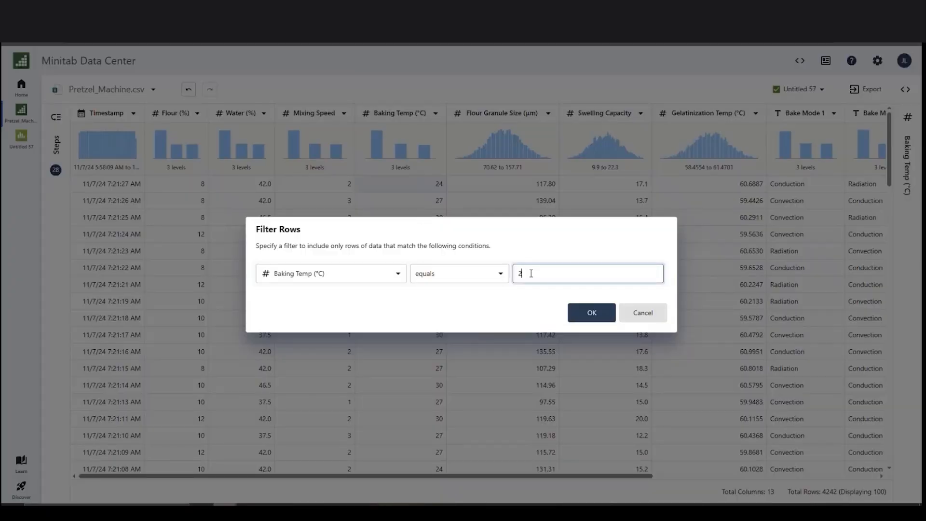
text(4)
click(592, 314)
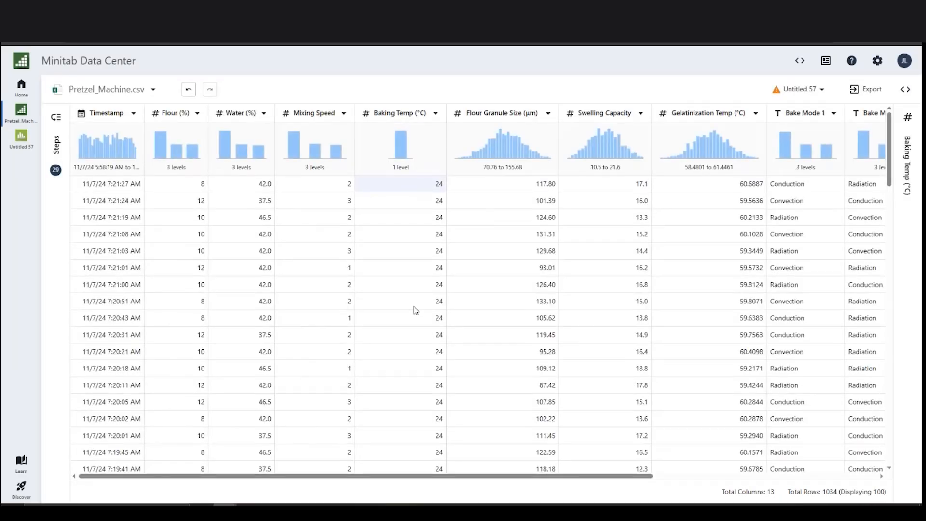
Save the filter changes to the Untitled 57 project by refreshing its data connection, and check the worksheet's Baking Temp column.
click(808, 98)
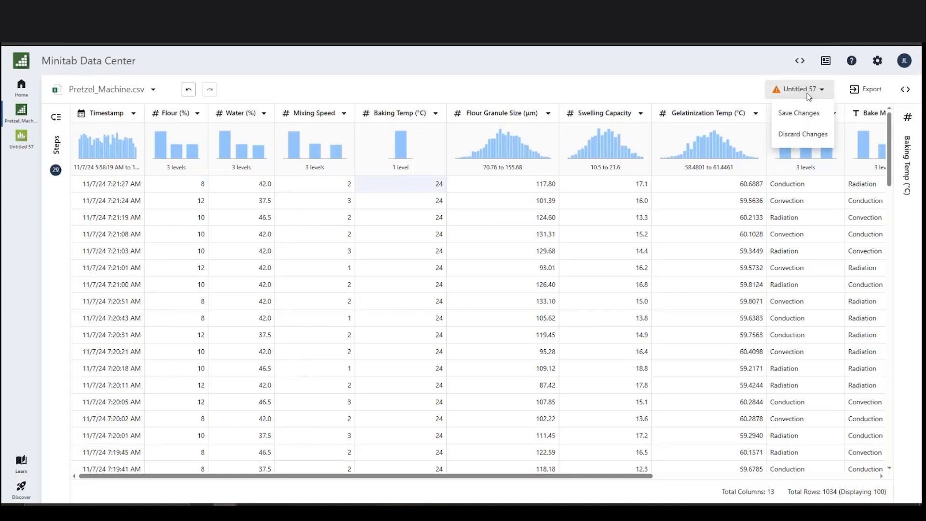
click(785, 120)
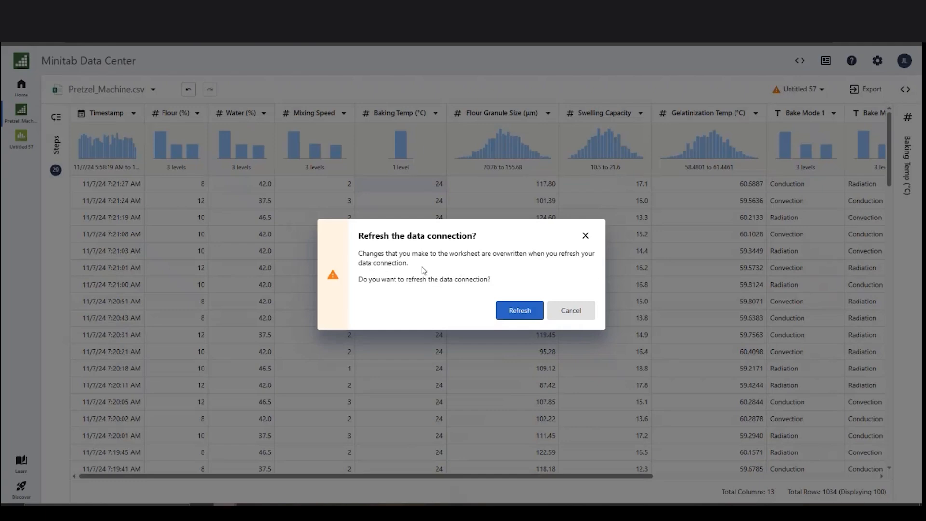
click(521, 311)
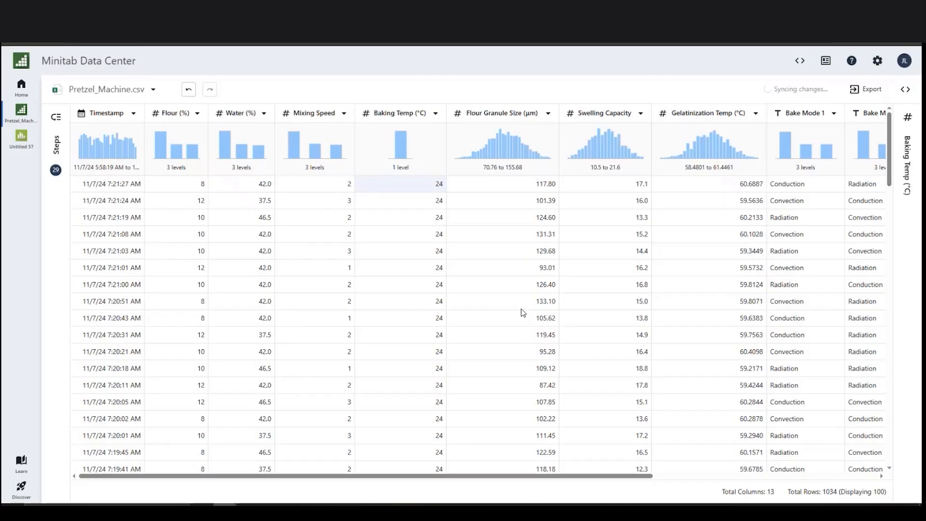
click(16, 148)
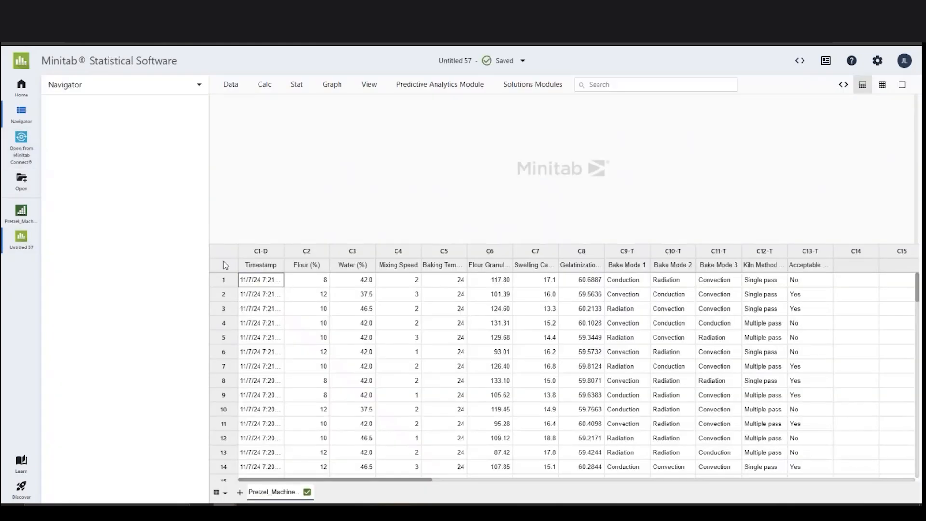
click(457, 251)
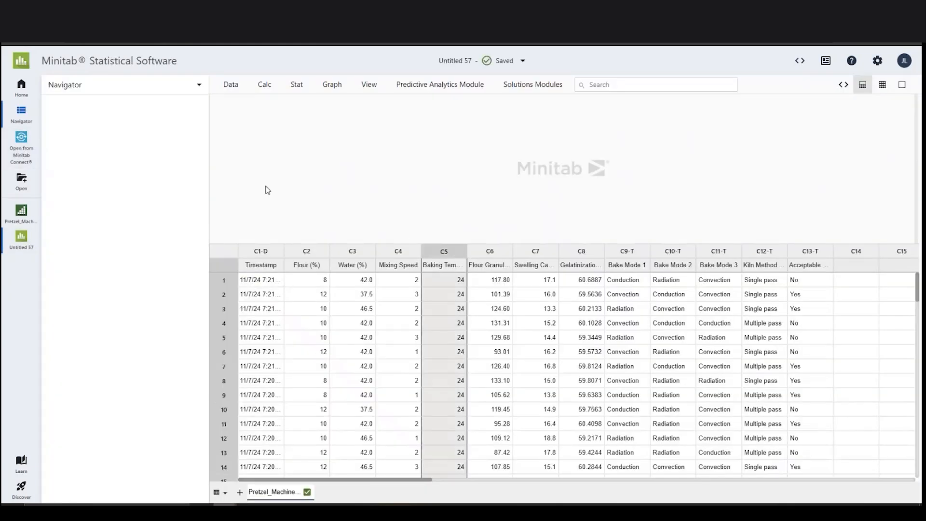
Load the local Pretzel_Machine CSV file into the Minitab project, removing rows with missing values in every column.
click(25, 188)
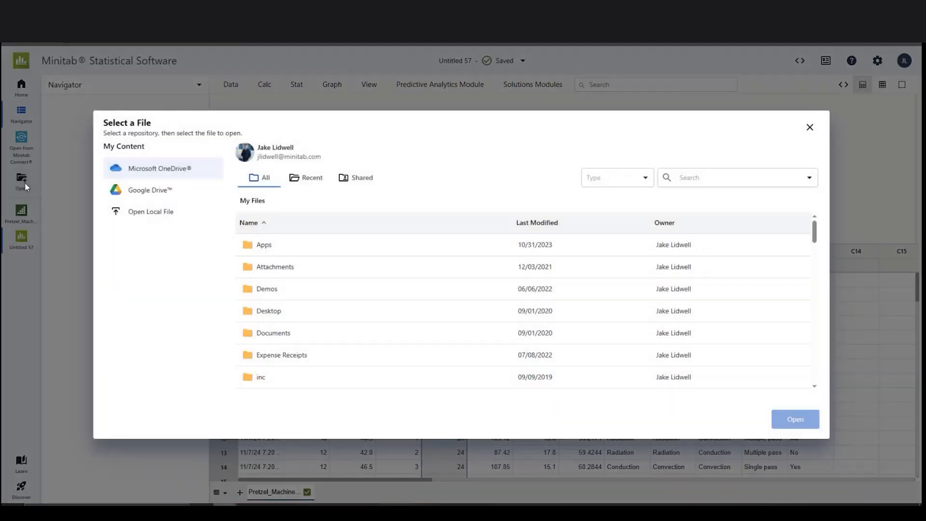
click(160, 214)
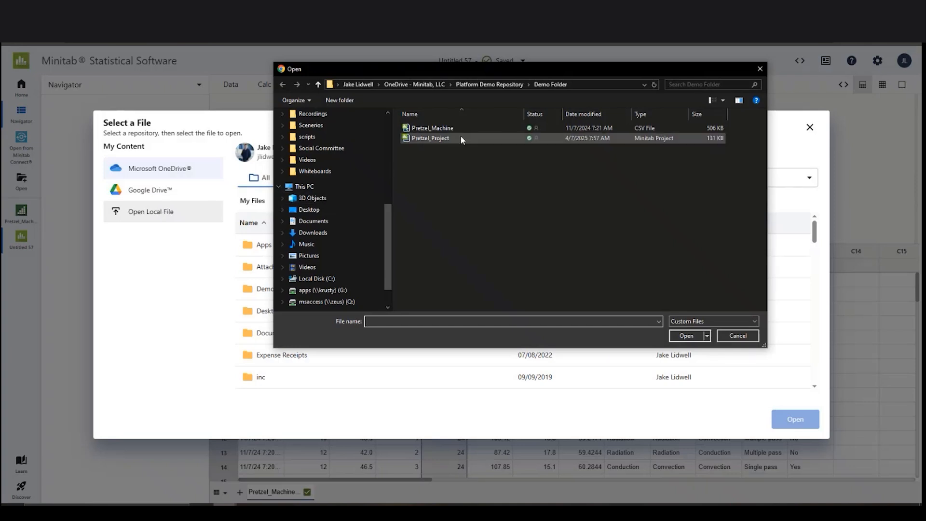
click(469, 127)
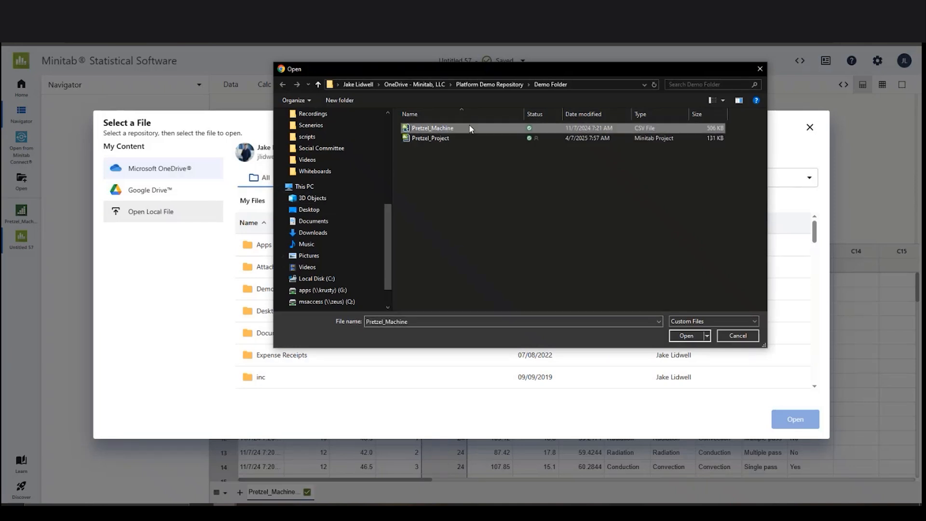
click(690, 336)
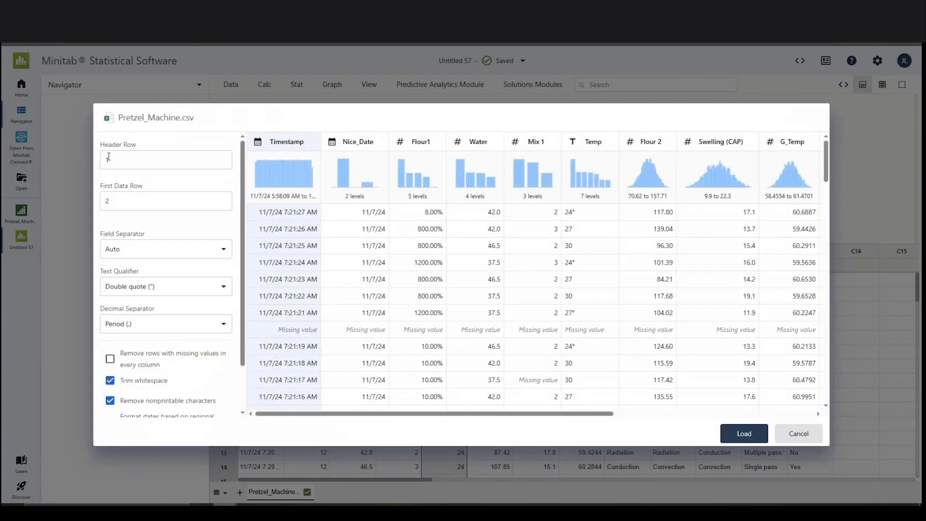
scroll(206, 359, down, 1)
scroll(206, 359, down, 1)
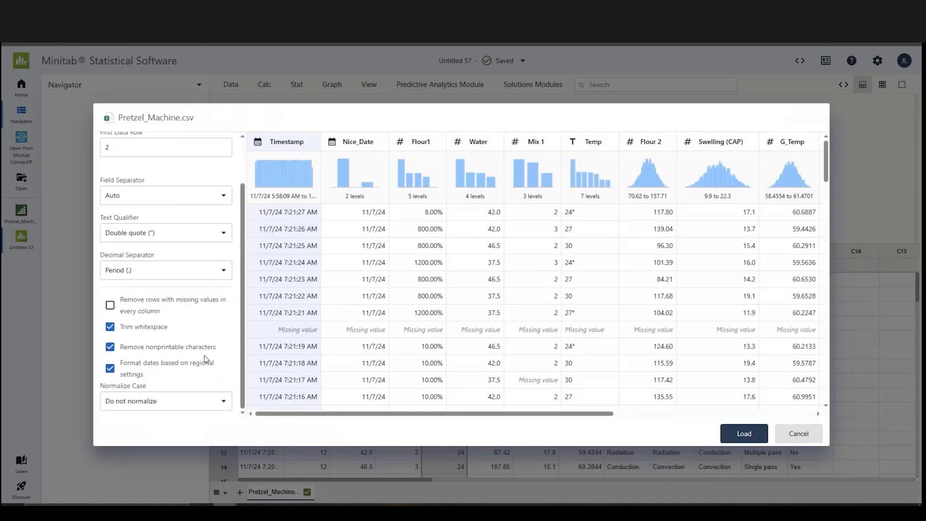
click(189, 303)
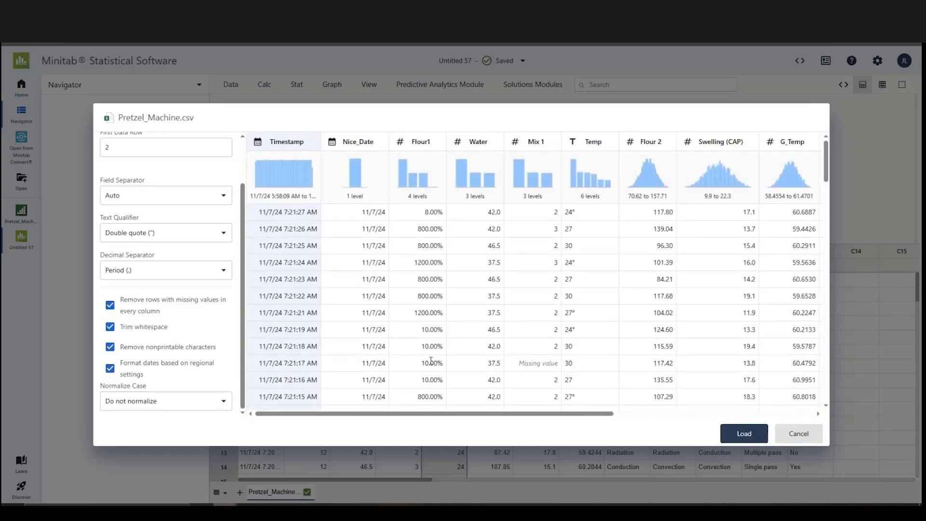
click(731, 437)
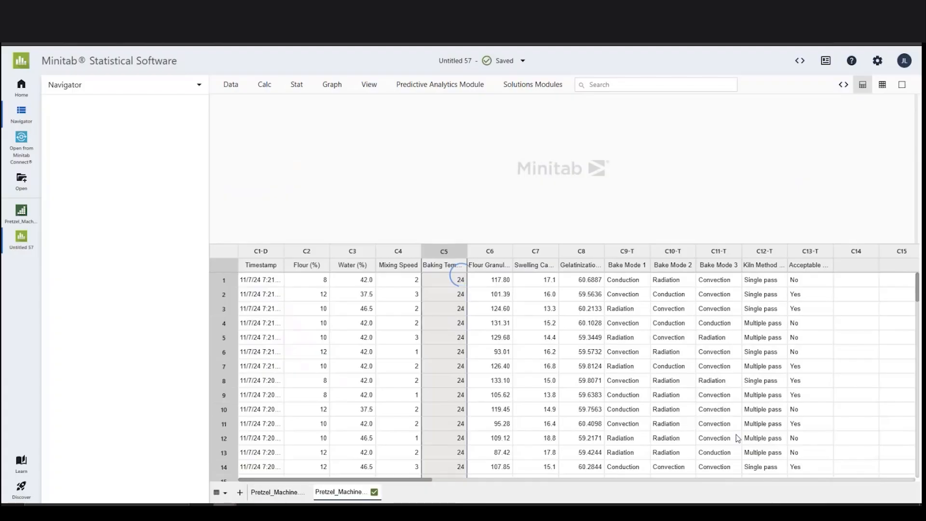